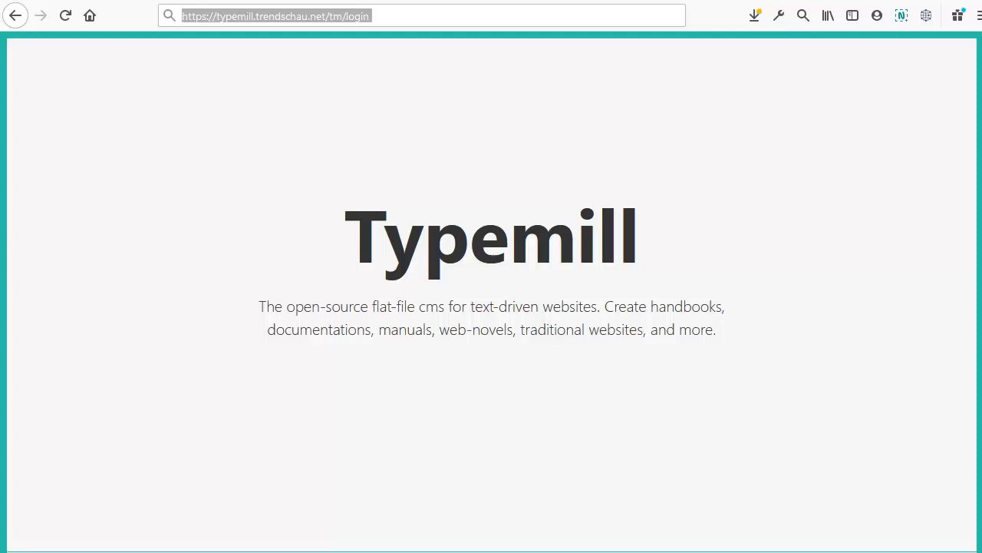
Go to the site's /tm/login address and log in with the autofilled credentials.
left_click(377, 17)
key("ctrl+shift+Left")
key("ctrl+shift+Left")
key("ctrl+shift+Left")
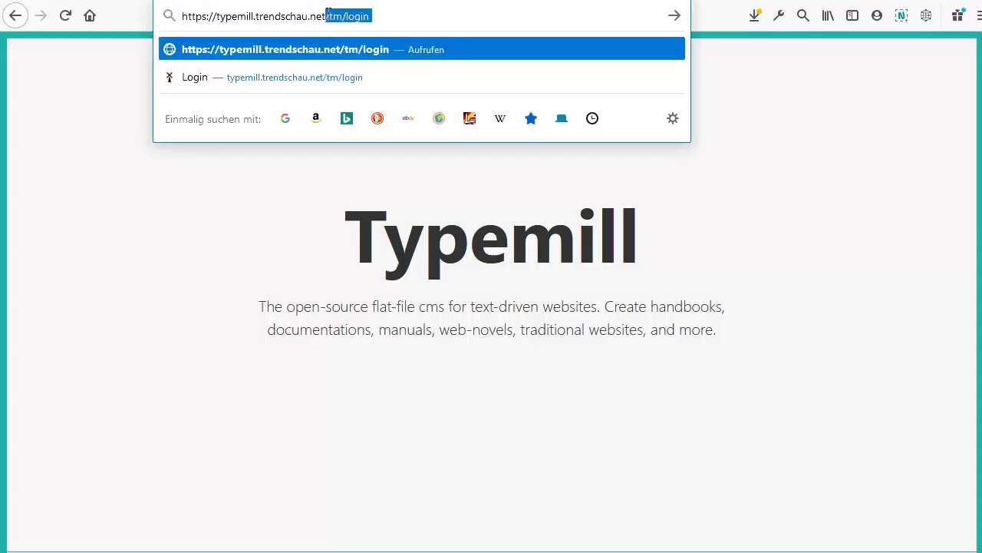
key("Right")
key("Return")
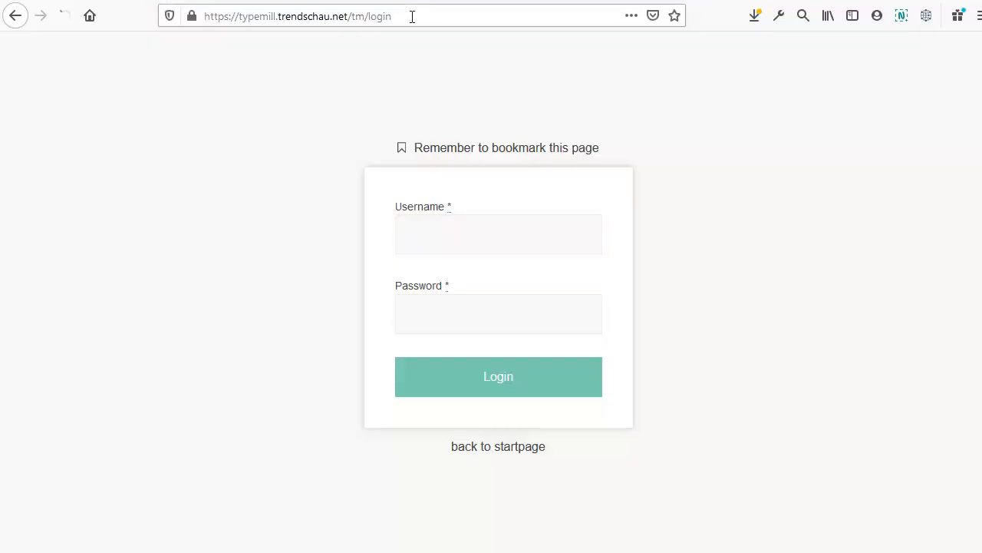
left_click(495, 388)
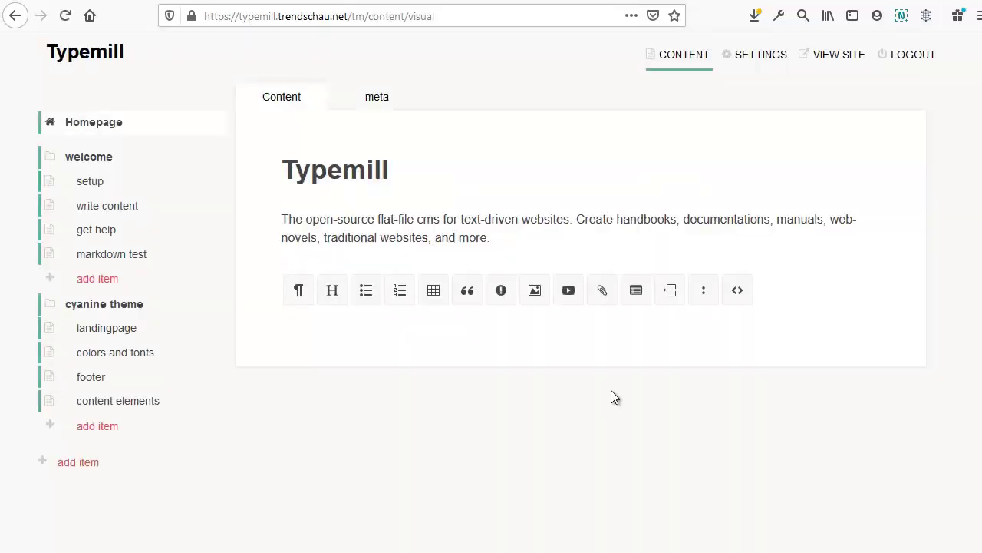
left_click(752, 55)
left_click(333, 248)
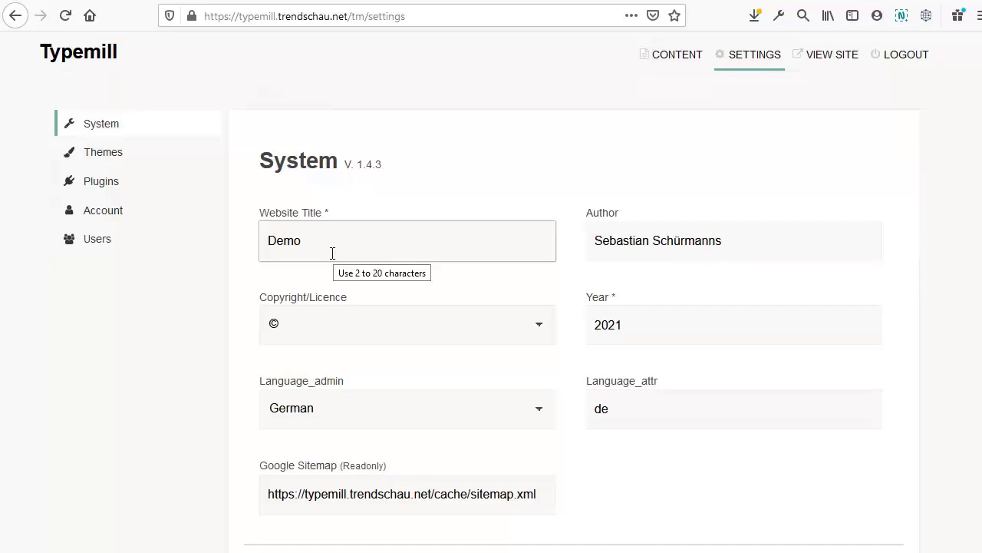
double_click(329, 242)
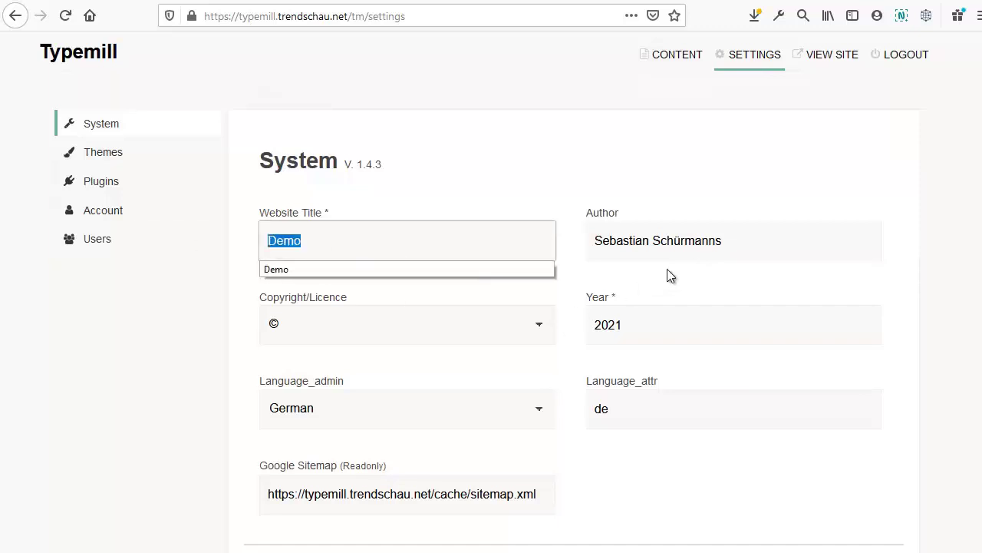
left_click(746, 237)
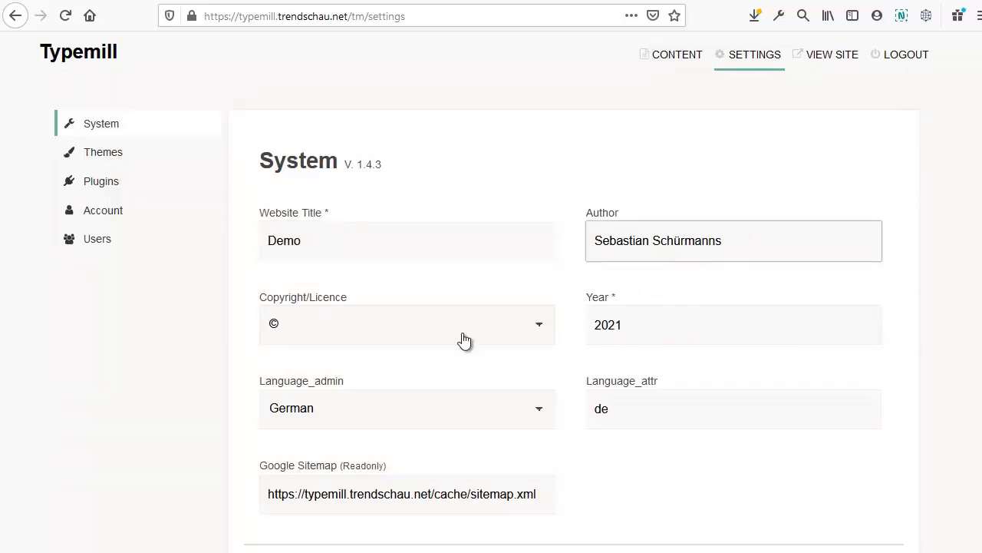
left_click(355, 335)
left_click(355, 335)
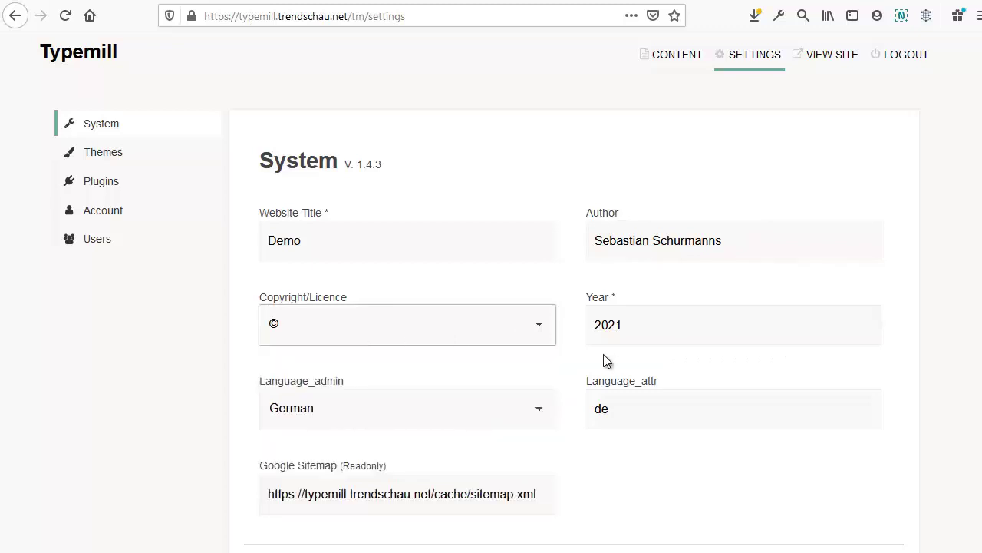
left_click(653, 321)
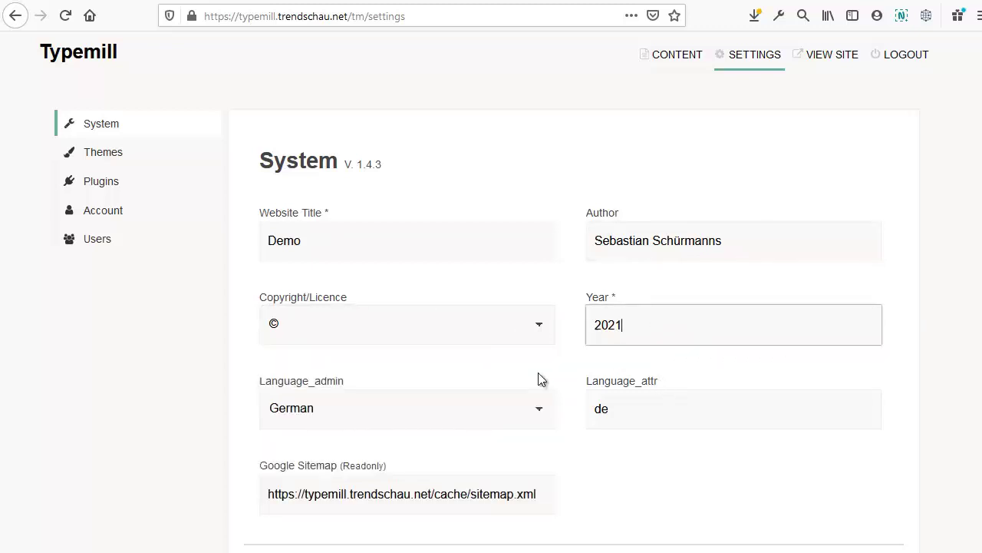
scroll(537, 382, "down", 2)
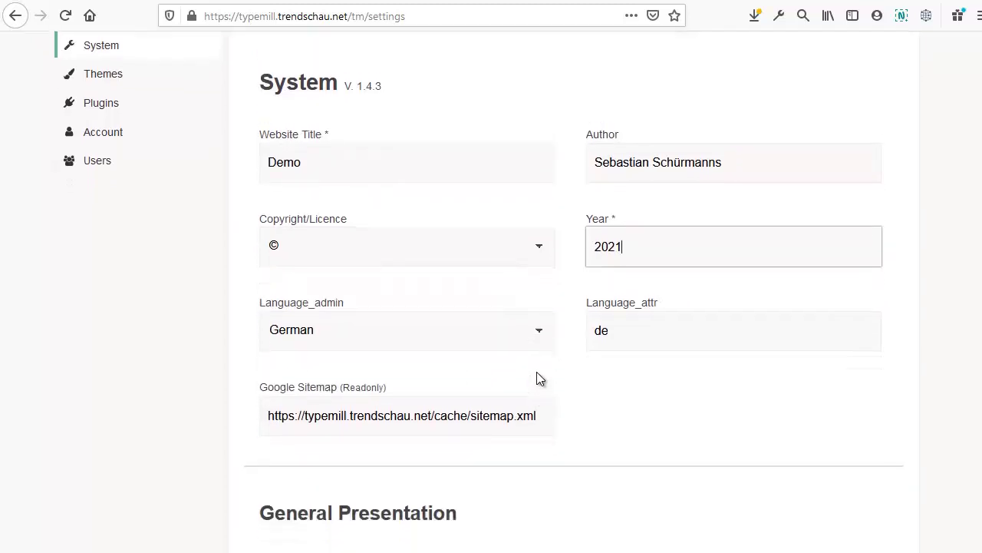
left_click(381, 333)
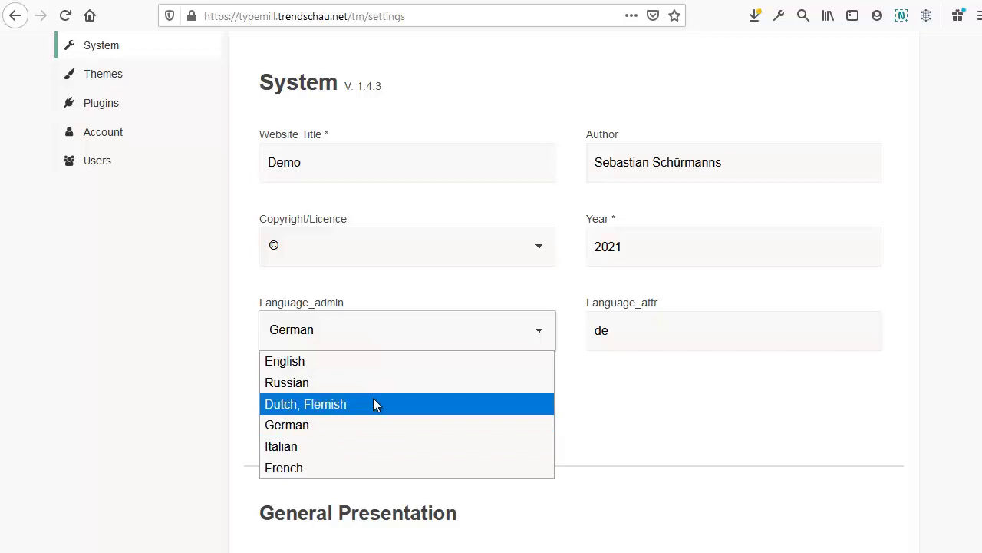
left_click(708, 347)
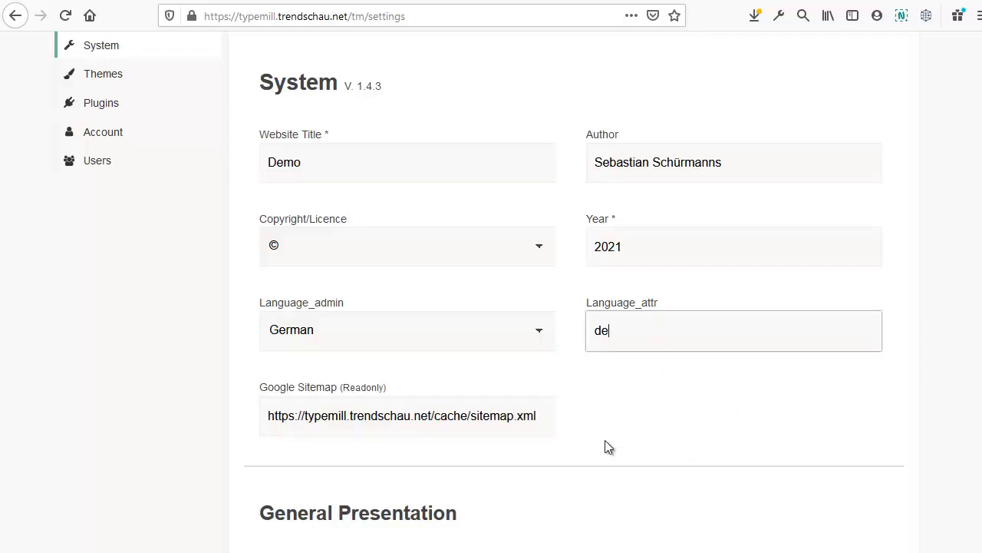
left_click(545, 419)
key("ctrl+a")
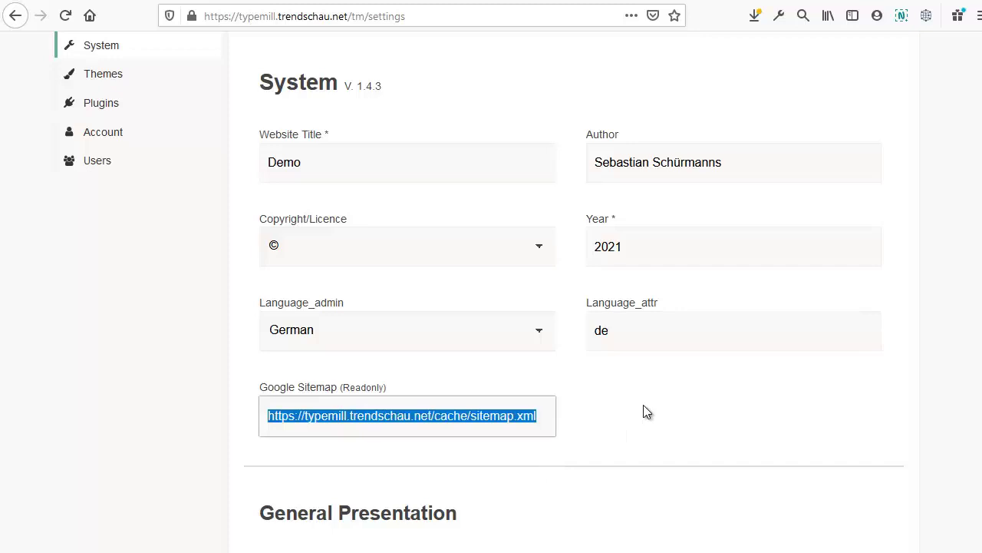
scroll(644, 412, "down", 3)
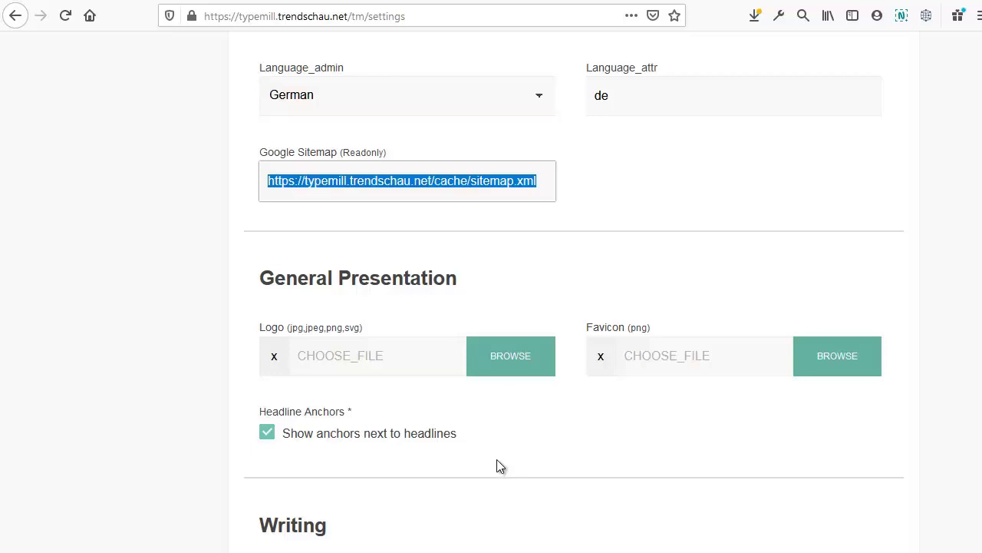
scroll(497, 459, "up", 4)
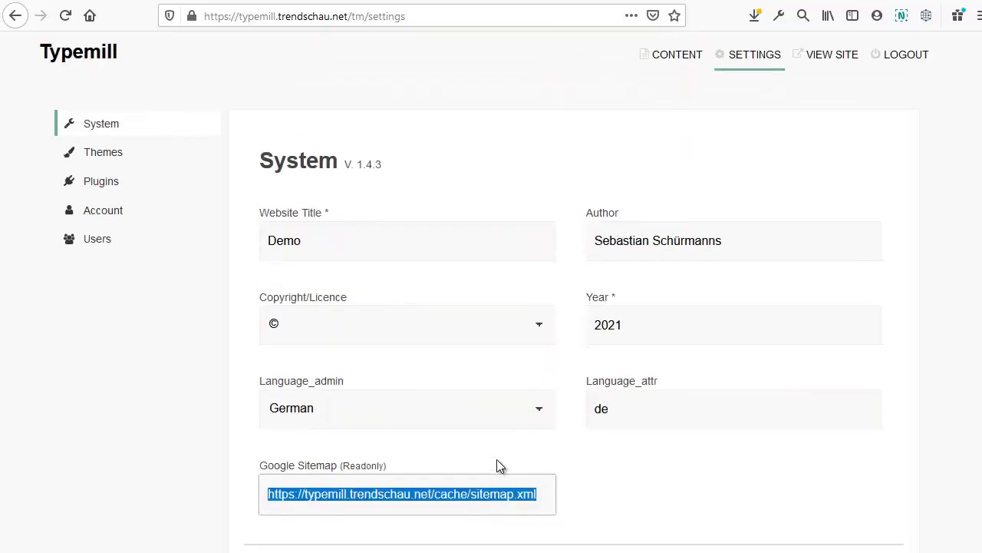
Preview the live Write Content page in a new tab and follow The Navigation heading anchor.
right_click(836, 60)
left_click(860, 64)
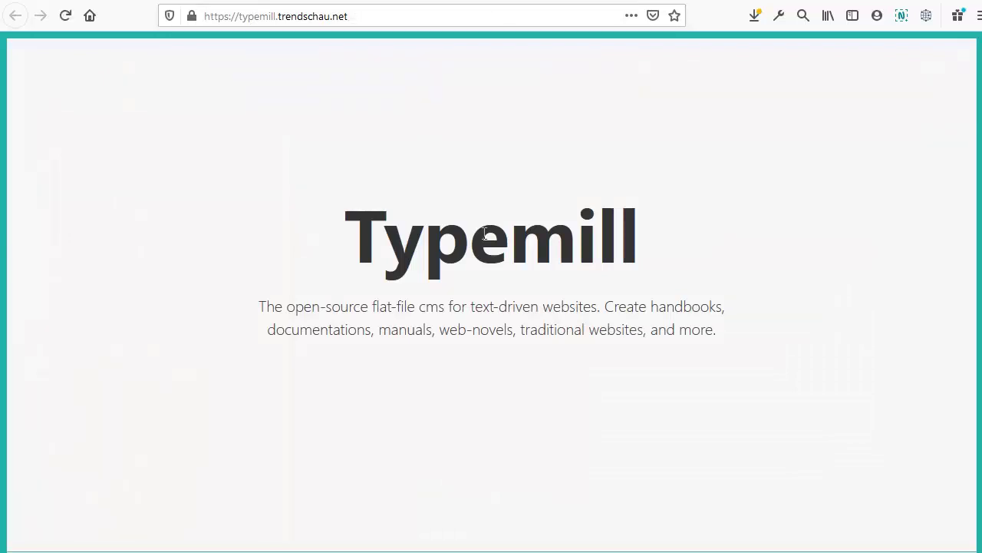
scroll(518, 445, "down", 5)
left_click(639, 453)
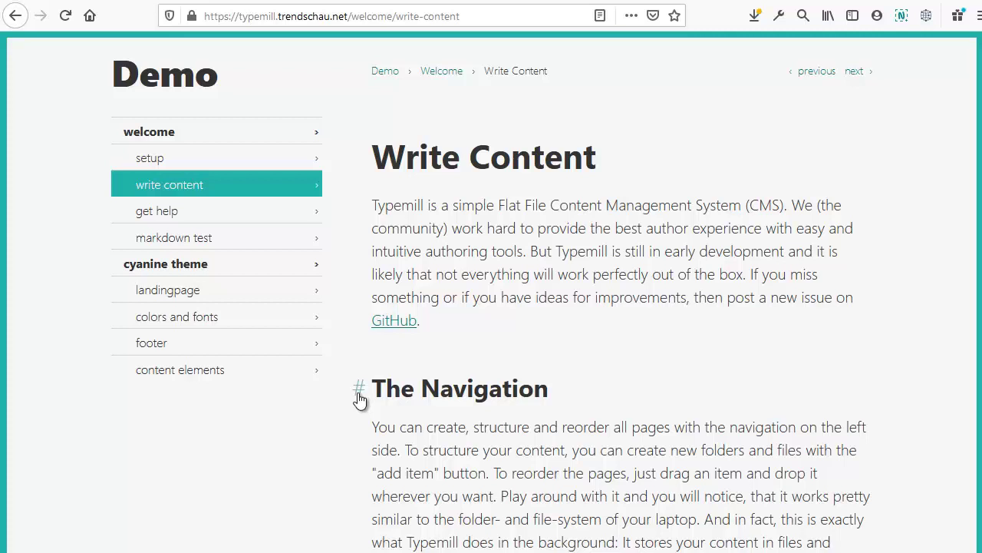
left_click(359, 399)
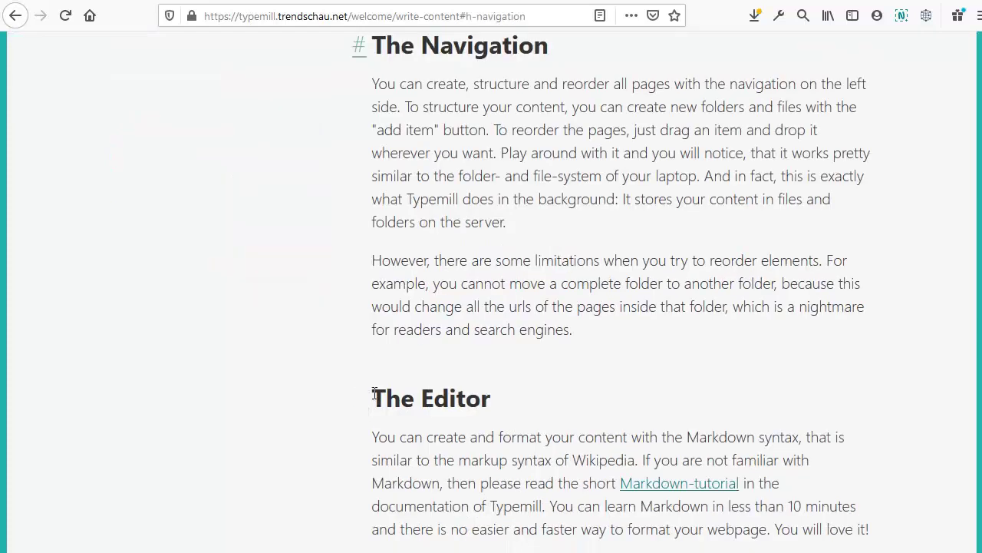
left_click(530, 11)
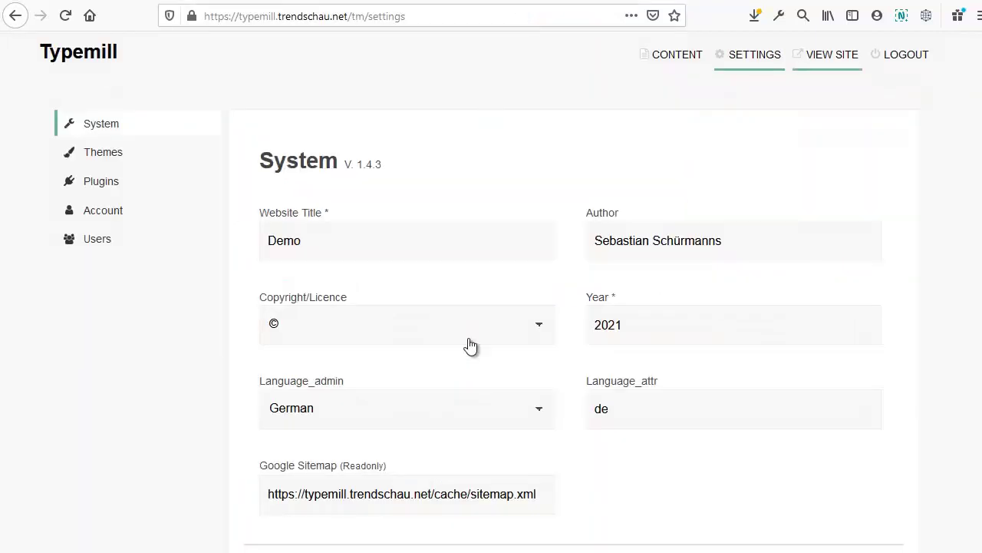
scroll(191, 358, "down", 3)
scroll(192, 361, "down", 5)
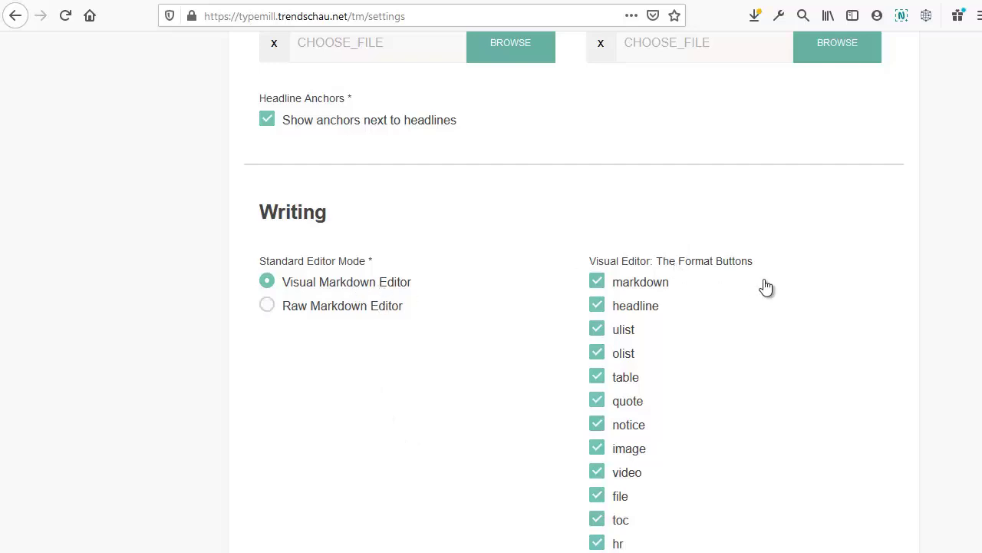
scroll(766, 287, "down", 3)
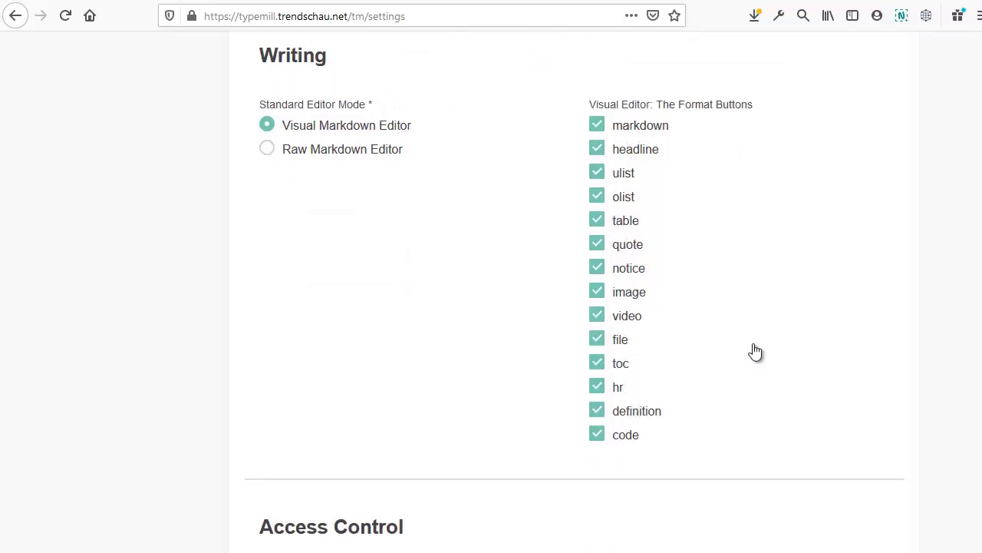
scroll(754, 350, "down", 3)
scroll(755, 350, "down", 3)
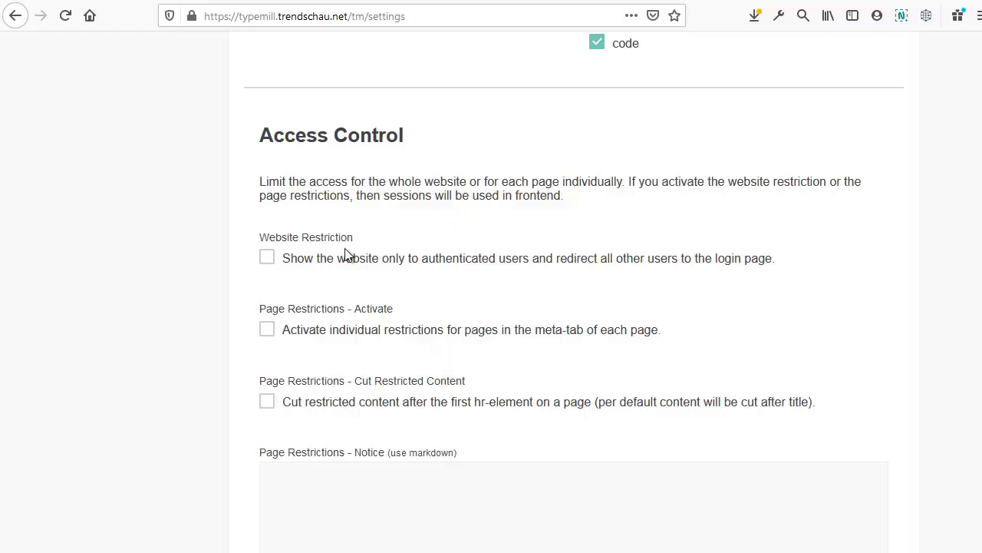
left_click(267, 257)
left_click(266, 258)
scroll(505, 354, "down", 6)
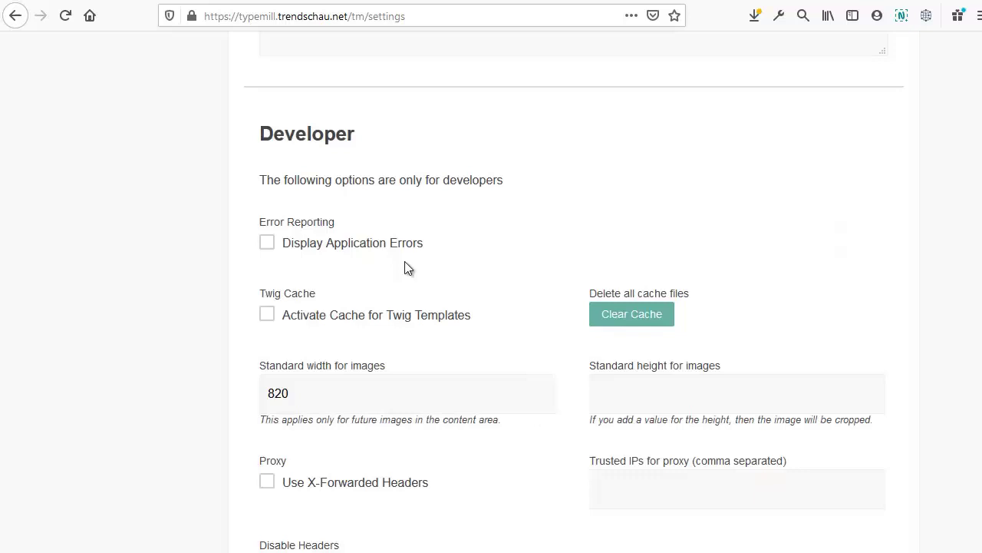
scroll(474, 445, "down", 1)
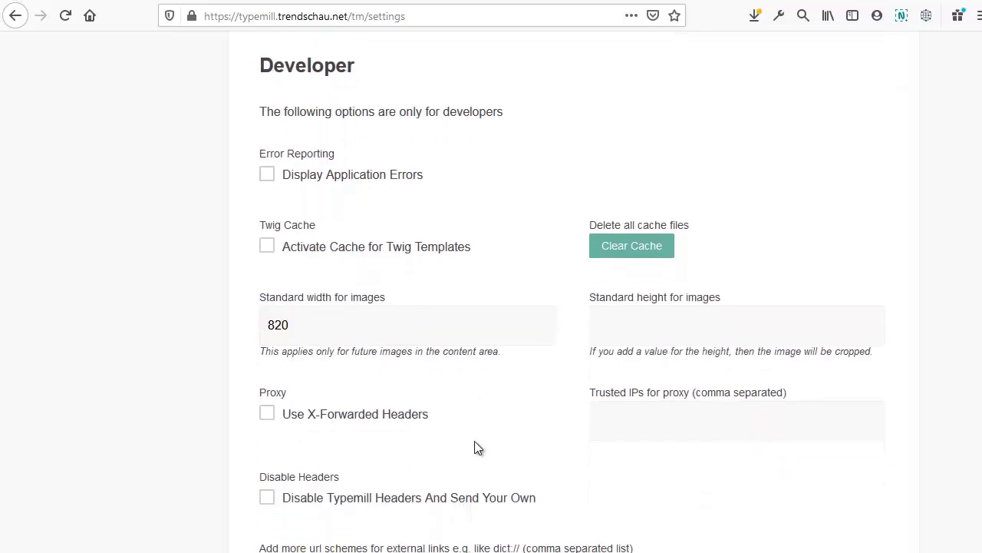
scroll(476, 448, "up", 2)
scroll(476, 447, "down", 2)
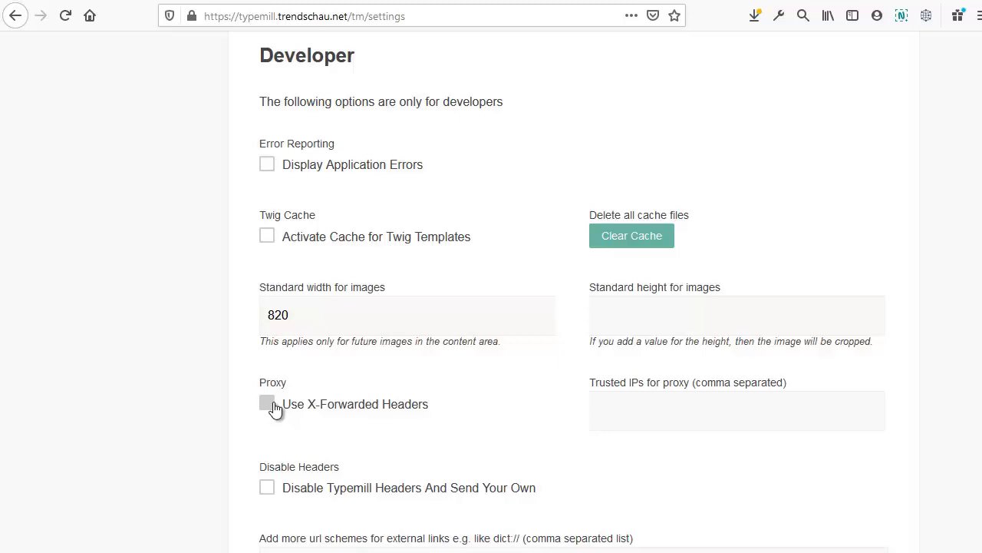
scroll(434, 397, "down", 1)
scroll(433, 397, "up", 2)
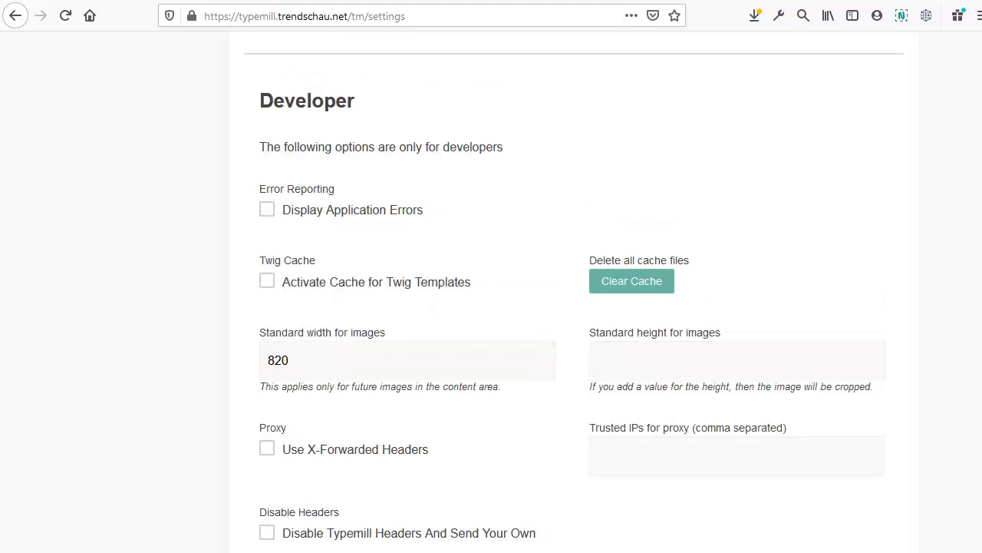
scroll(693, 470, "up", 10)
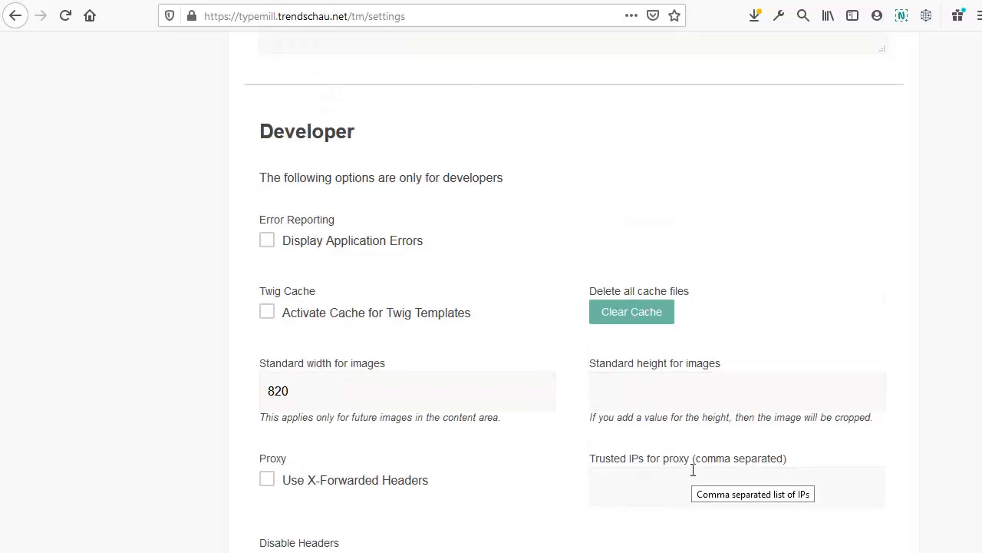
scroll(694, 476, "up", 10)
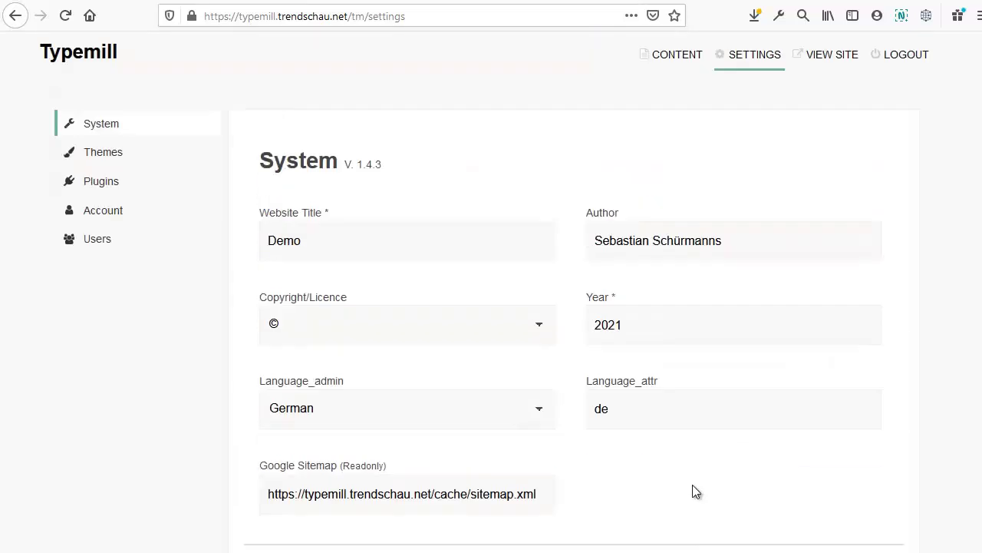
Open the Themes settings and browse the online Theme Store's available themes.
left_click(101, 155)
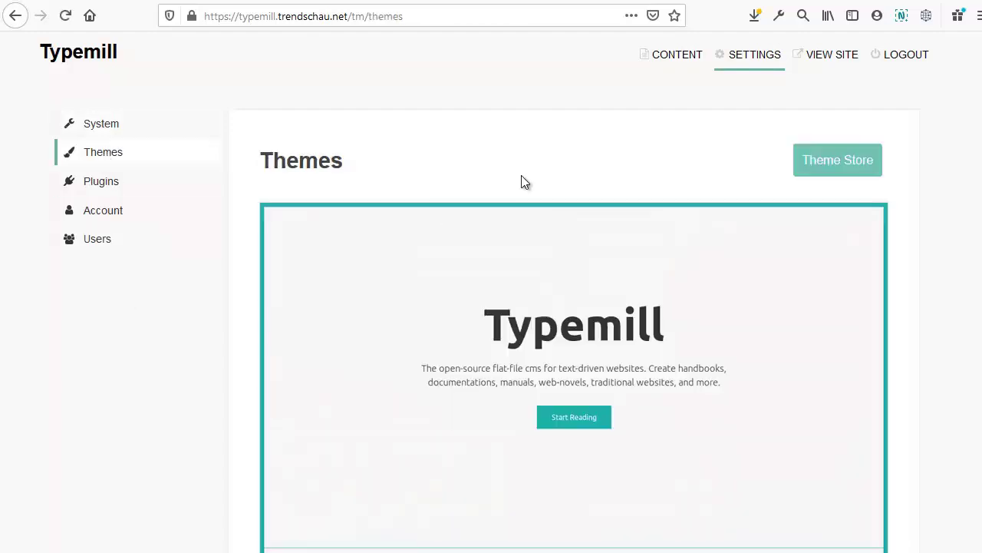
scroll(522, 181, "down", 6)
scroll(522, 181, "down", 2)
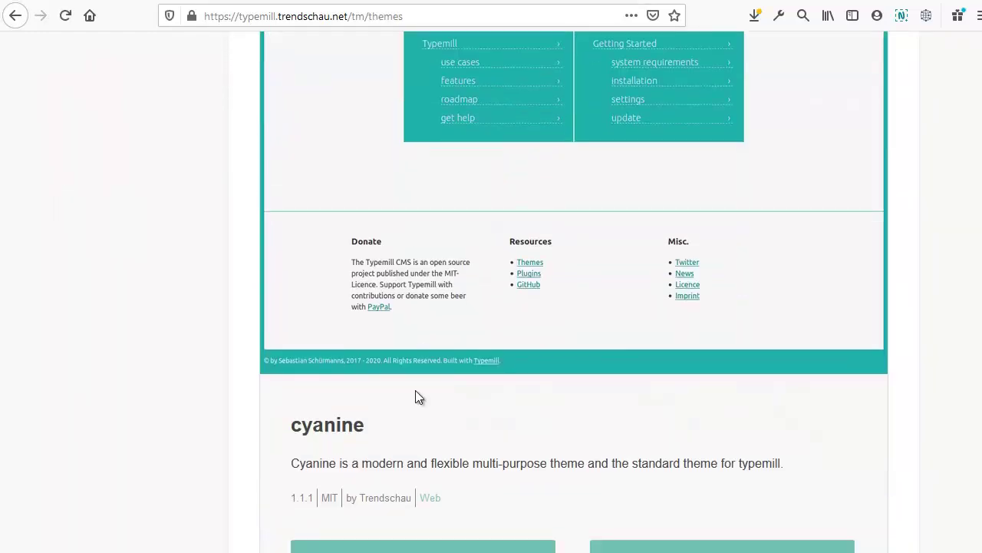
scroll(461, 456, "up", 10)
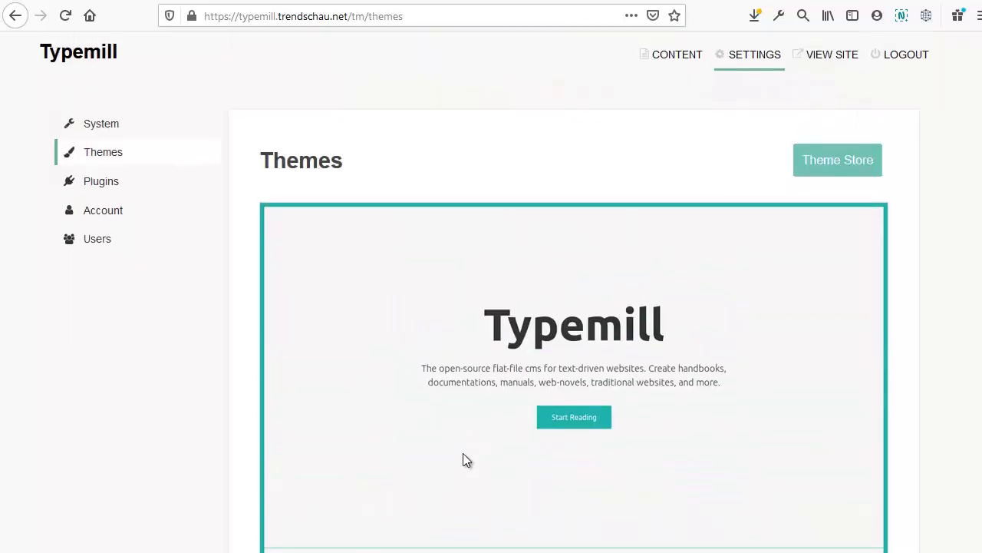
left_click(838, 176)
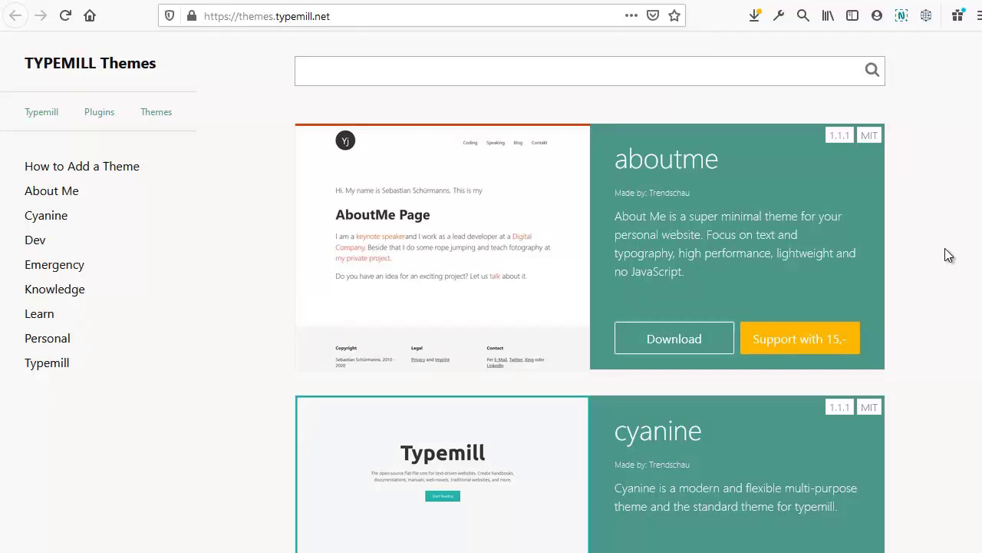
left_click(777, 328)
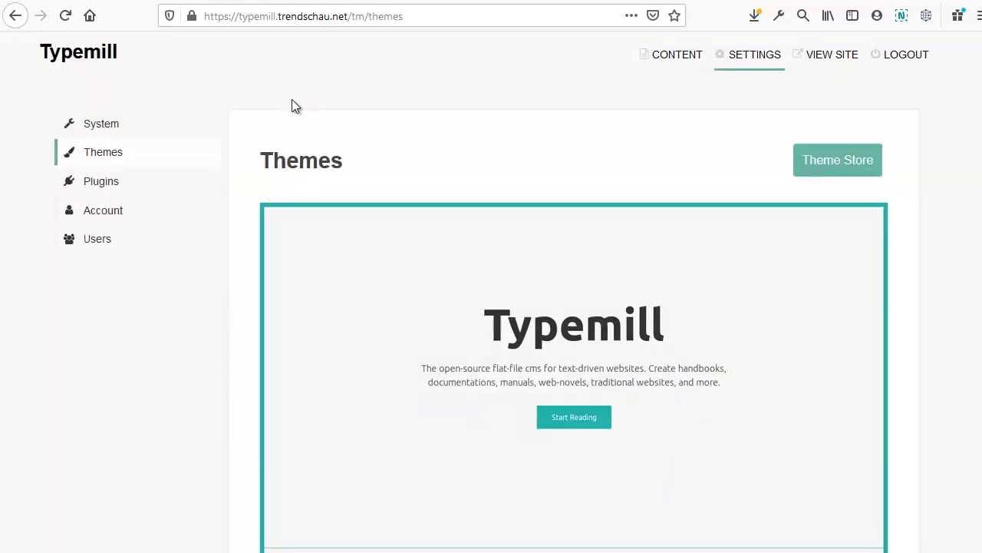
scroll(499, 135, "down", 2)
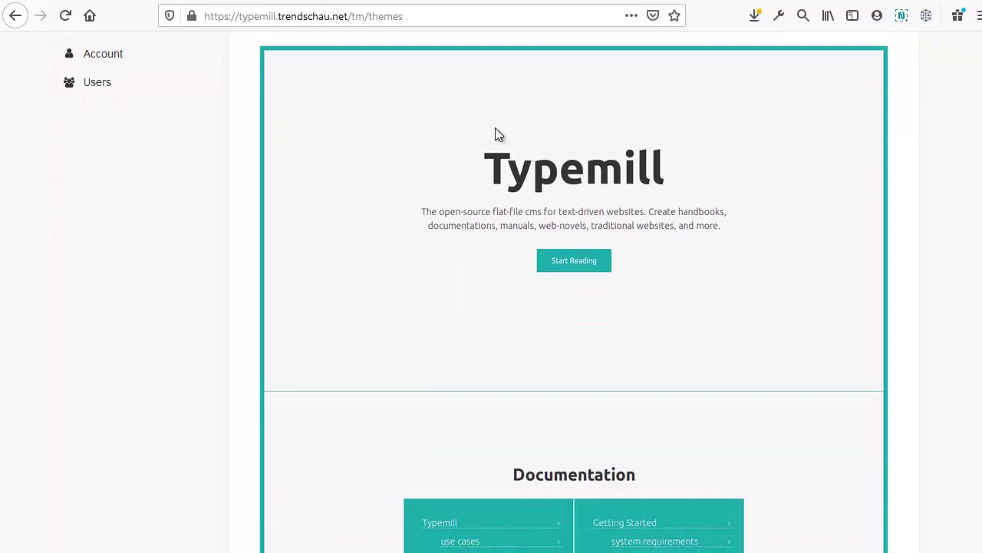
scroll(495, 132, "down", 4)
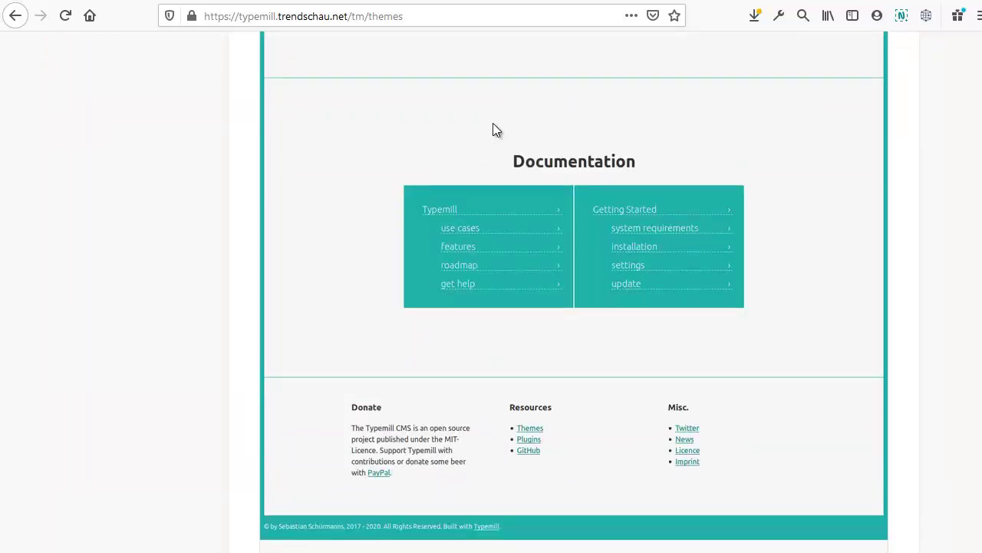
scroll(492, 131, "down", 2)
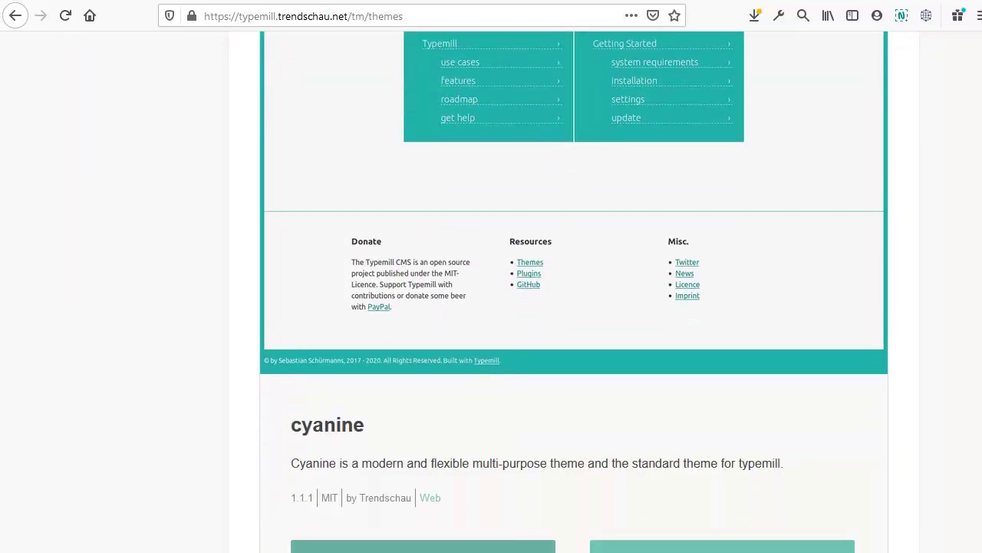
scroll(489, 479, "down", 2)
scroll(491, 476, "down", 2)
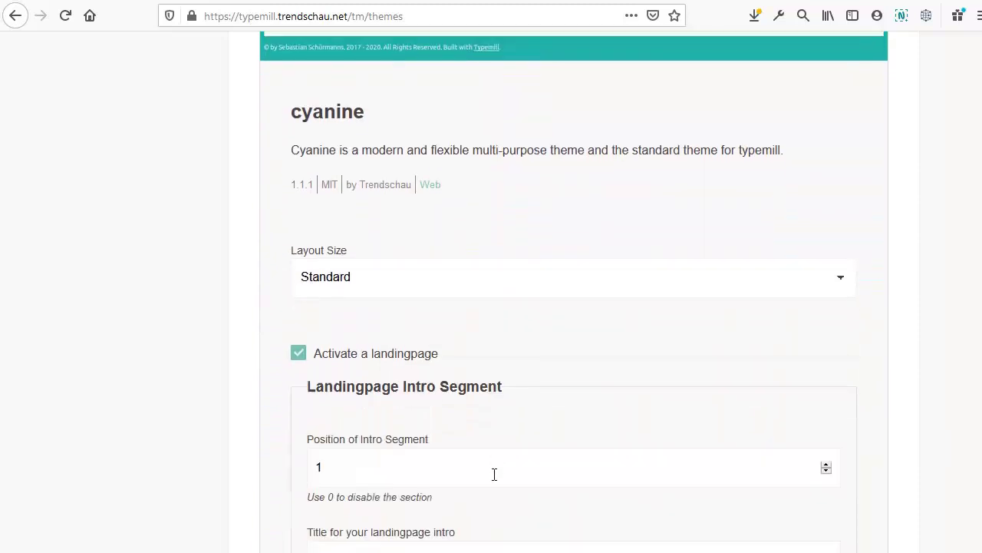
scroll(495, 474, "down", 3)
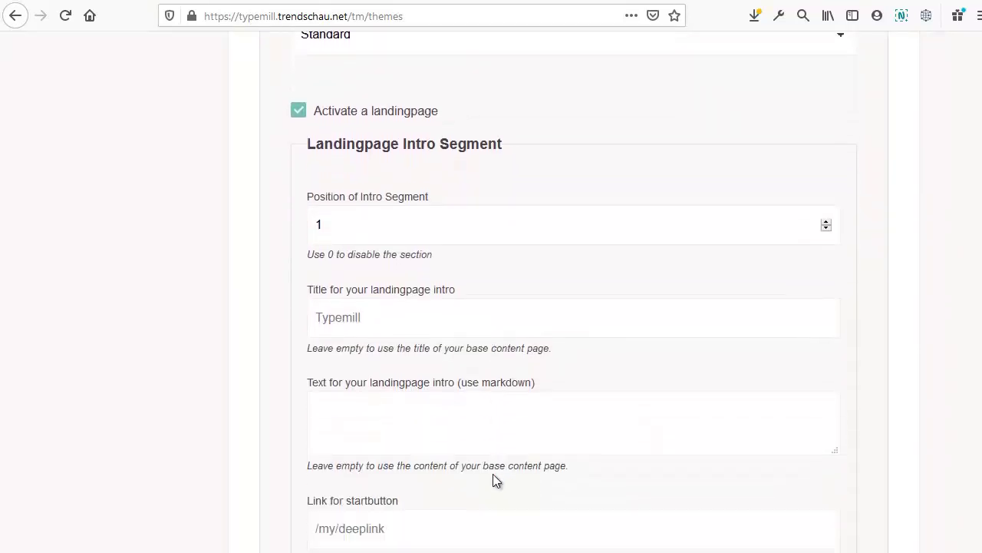
scroll(492, 473, "down", 1)
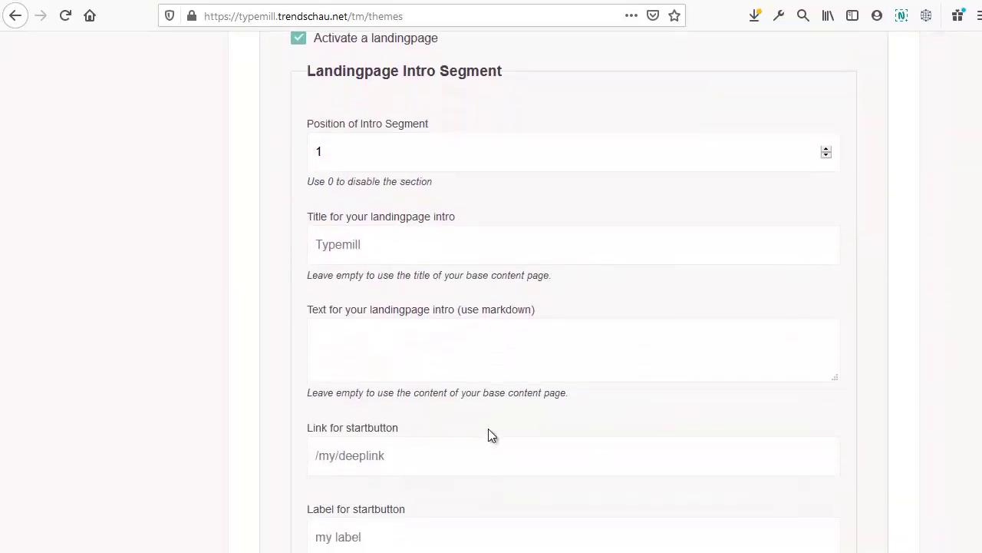
scroll(489, 435, "down", 6)
scroll(488, 427, "down", 8)
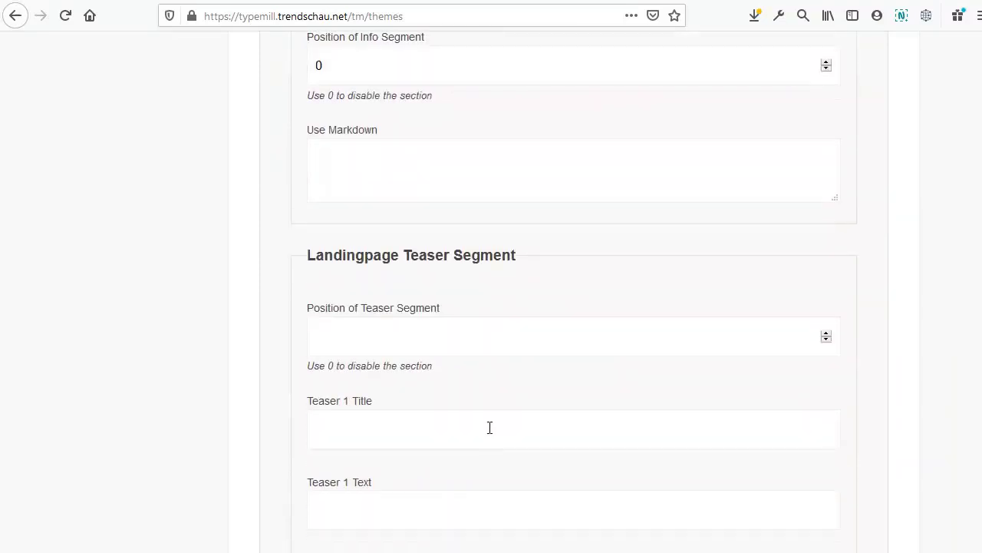
scroll(488, 426, "down", 18)
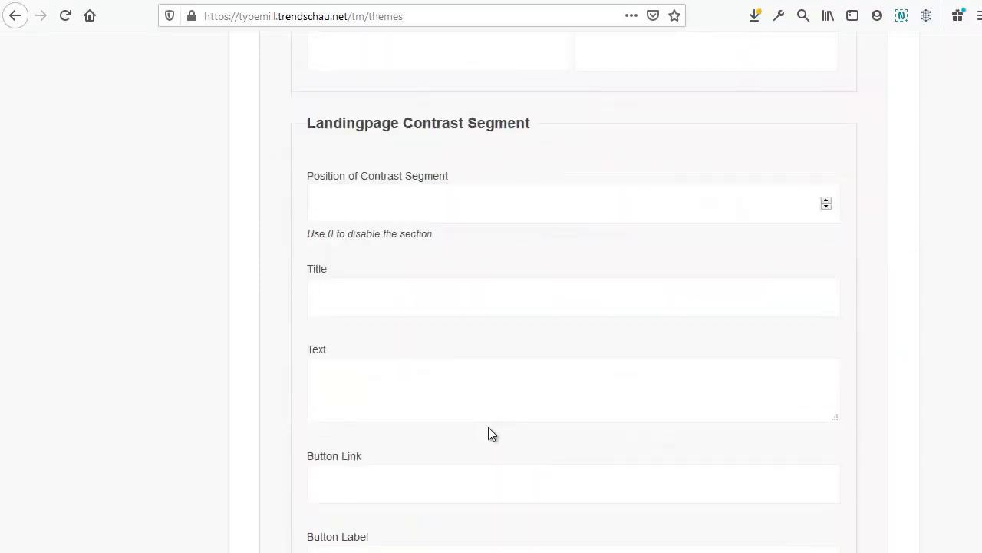
scroll(489, 434, "down", 13)
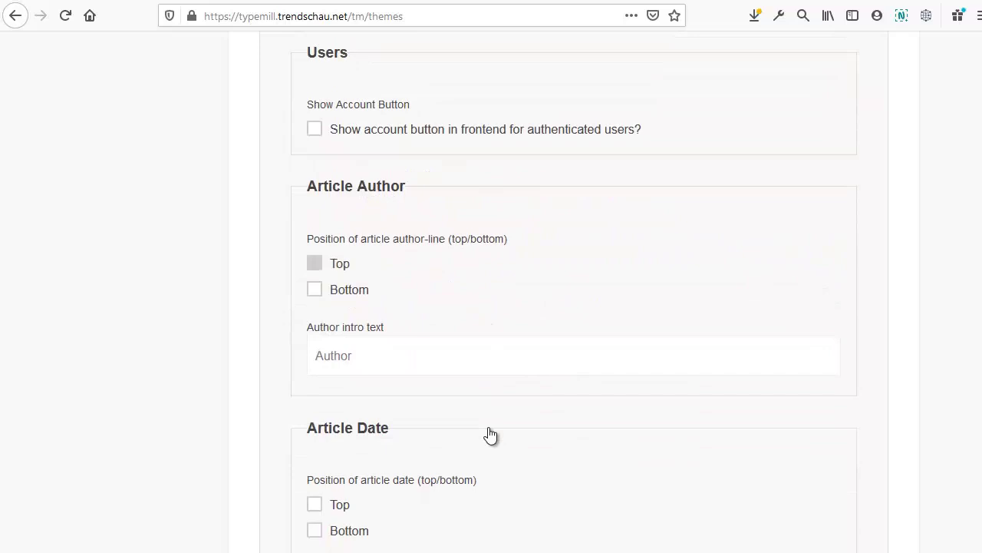
scroll(489, 434, "down", 4)
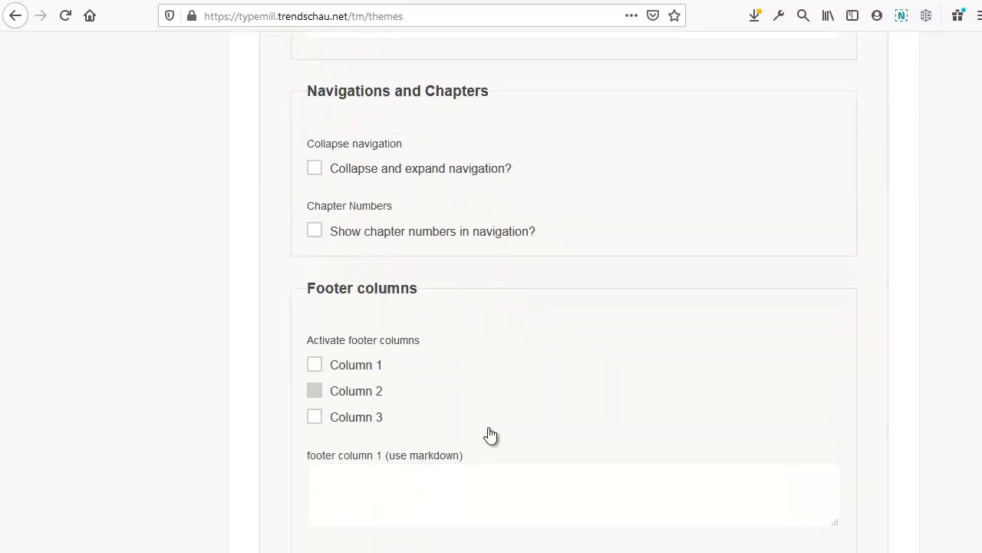
scroll(490, 428, "up", 1)
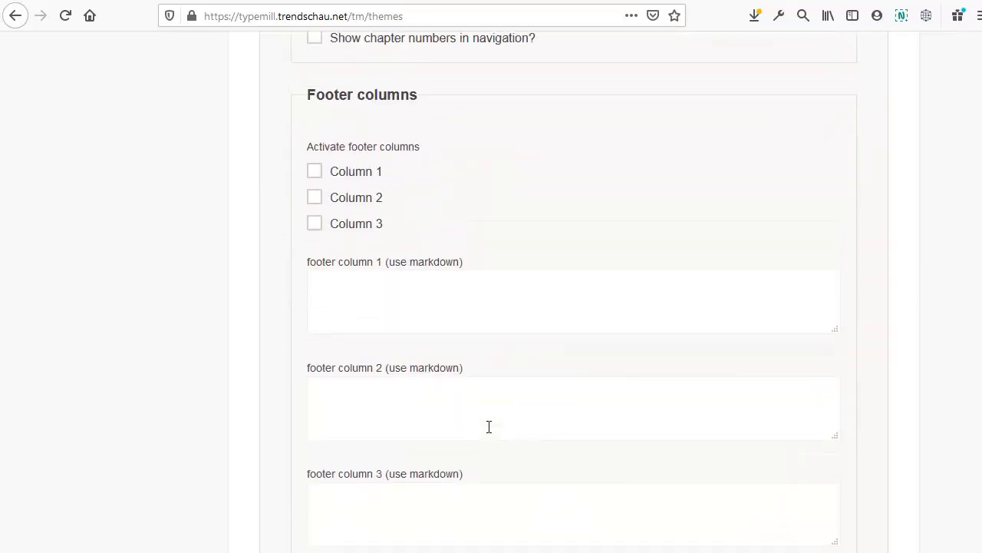
scroll(489, 428, "down", 3)
scroll(490, 435, "down", 3)
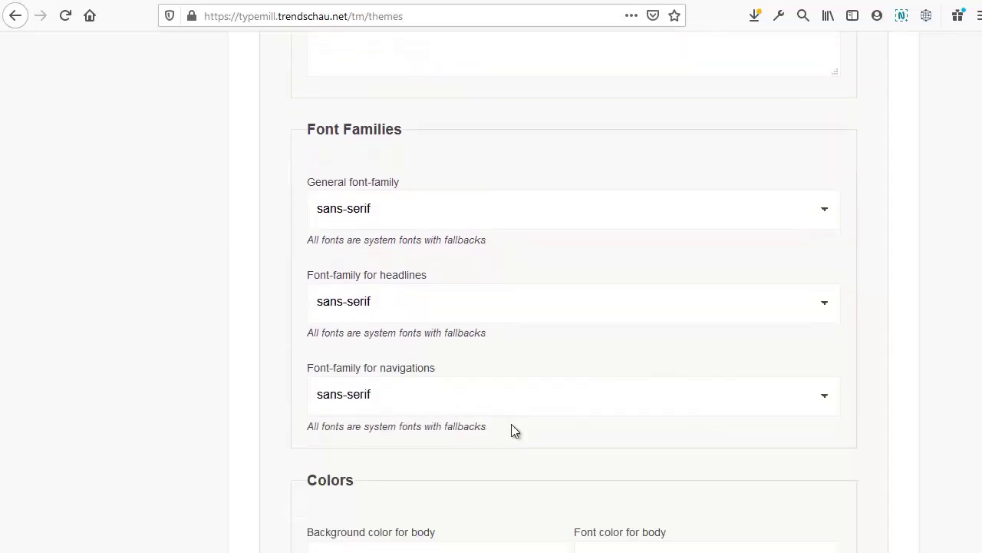
scroll(511, 431, "down", 4)
scroll(512, 425, "down", 2)
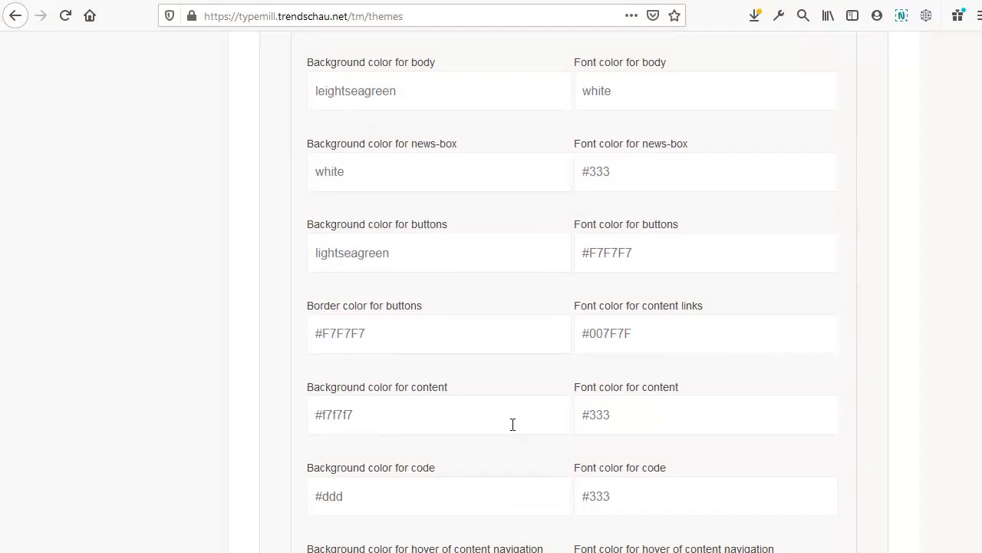
scroll(513, 424, "down", 1)
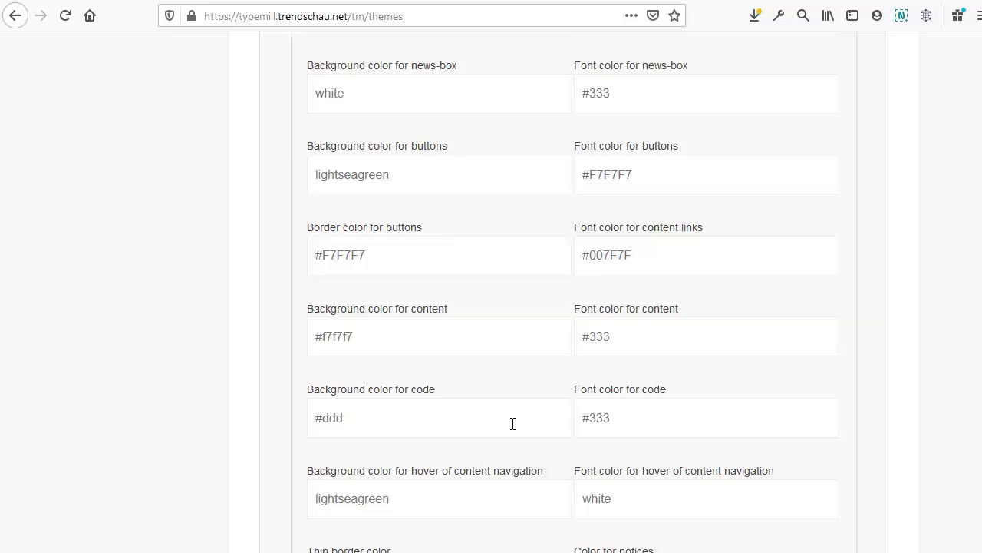
scroll(512, 424, "down", 1)
scroll(511, 423, "down", 4)
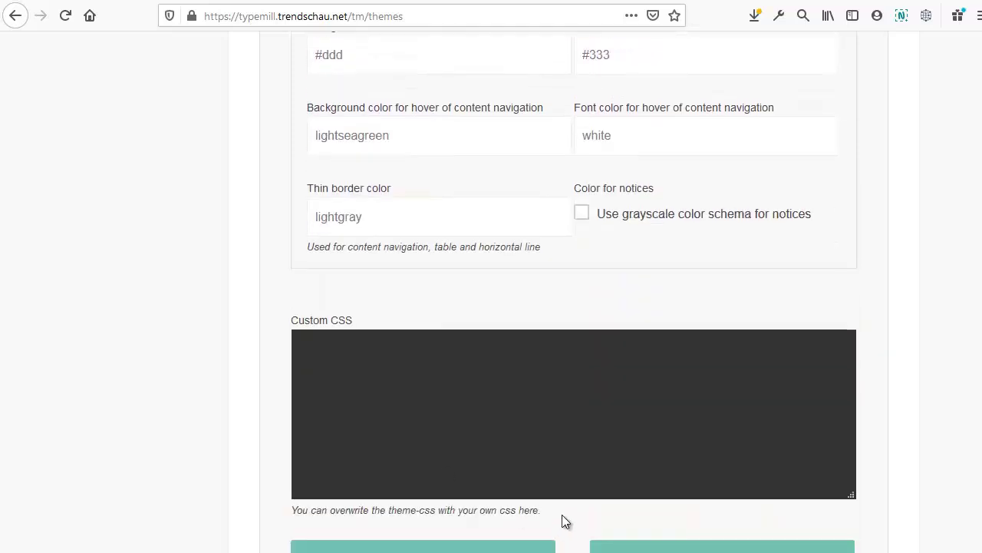
scroll(564, 525, "up", 7)
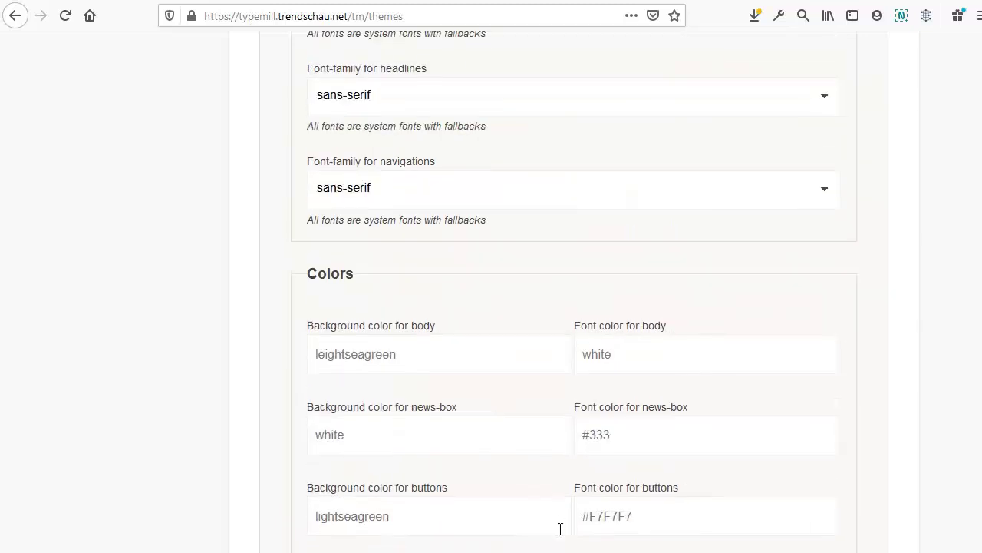
scroll(560, 528, "up", 20)
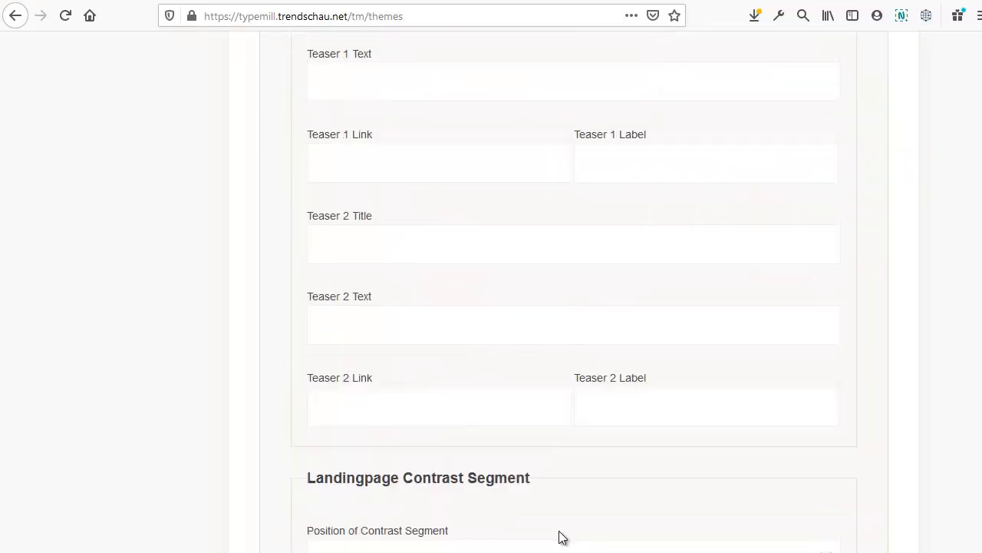
scroll(560, 537, "up", 15)
scroll(561, 538, "down", 4)
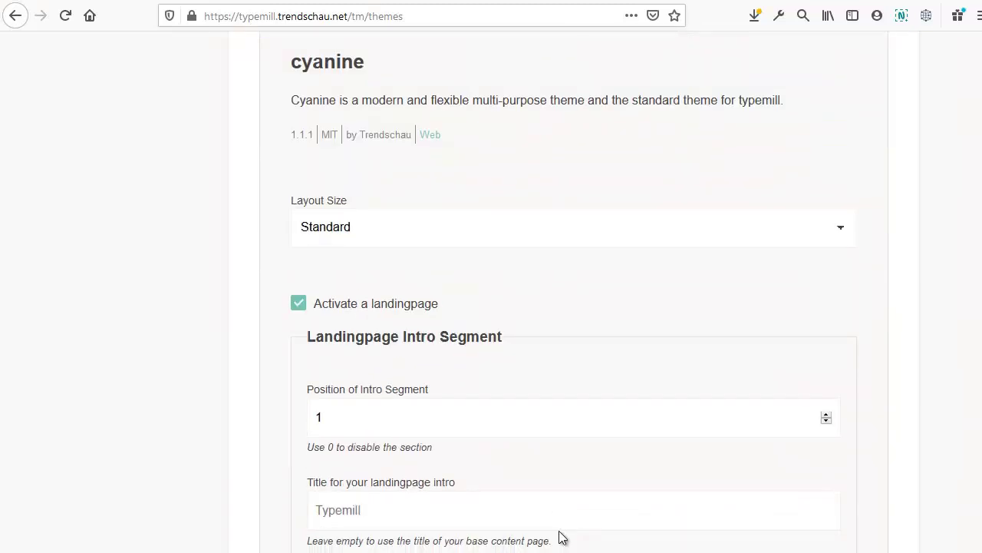
scroll(559, 537, "down", 3)
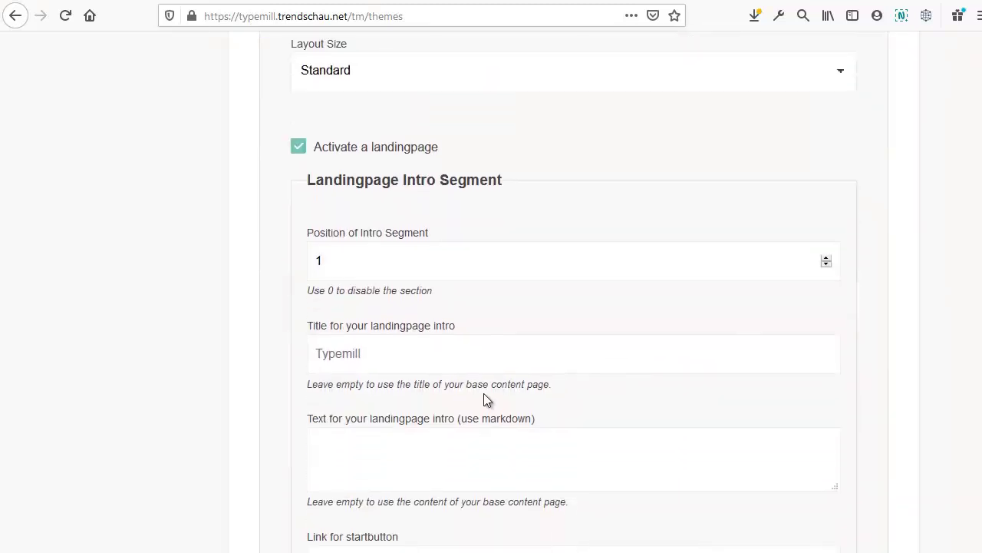
Enter 'Typemill' as the intro title and 'Demo-Installation und Tutorial' as the intro text.
left_click(419, 355)
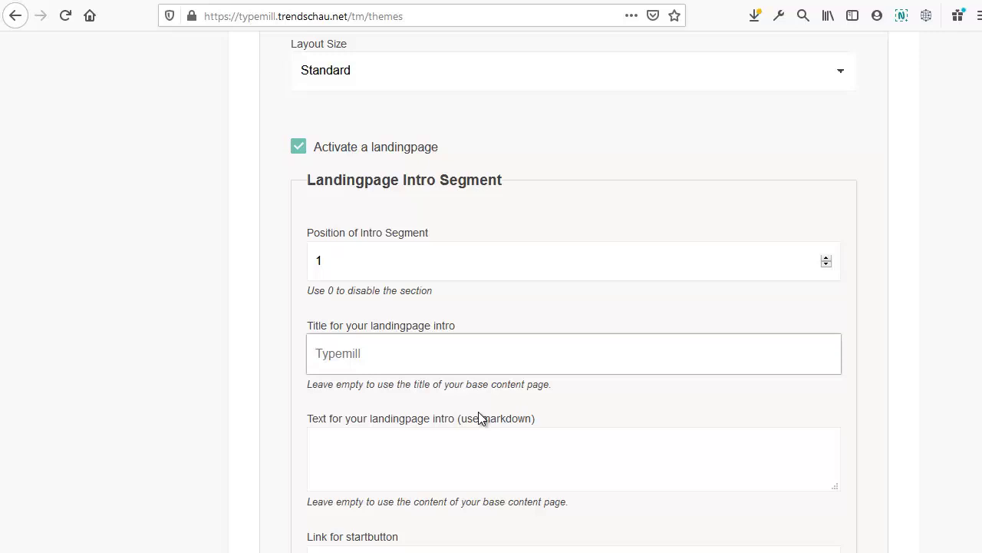
type("Typemill")
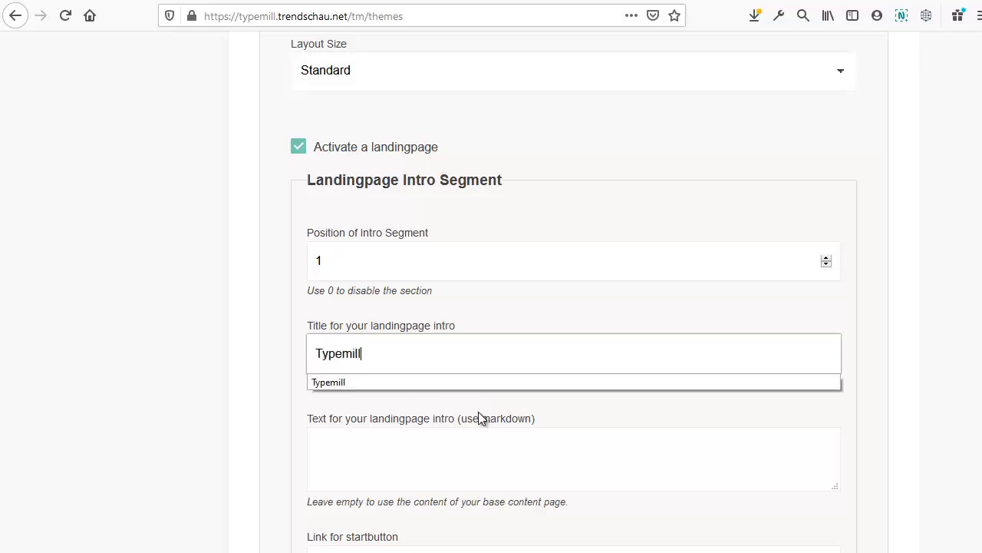
key("Tab")
type("Demo-Installa")
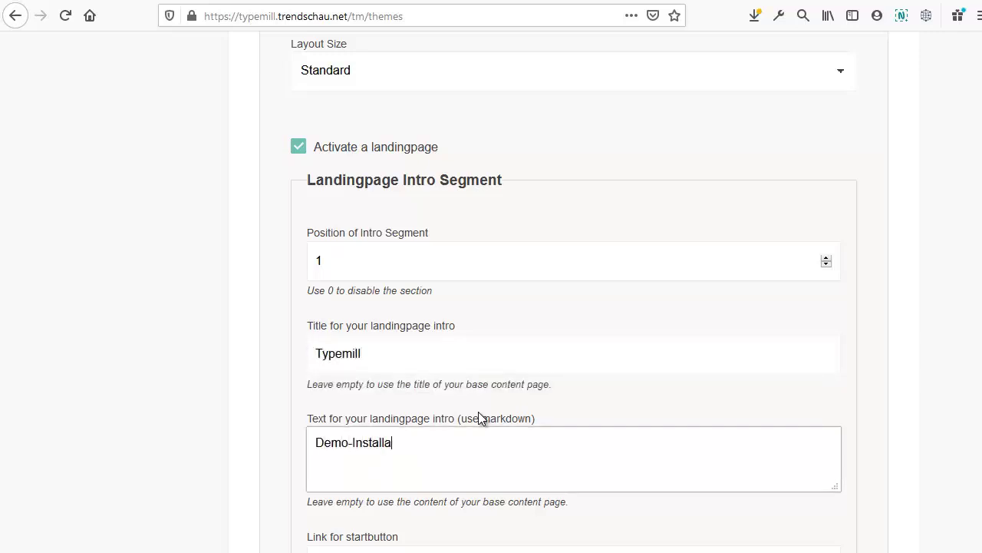
type("tion und Tutorial")
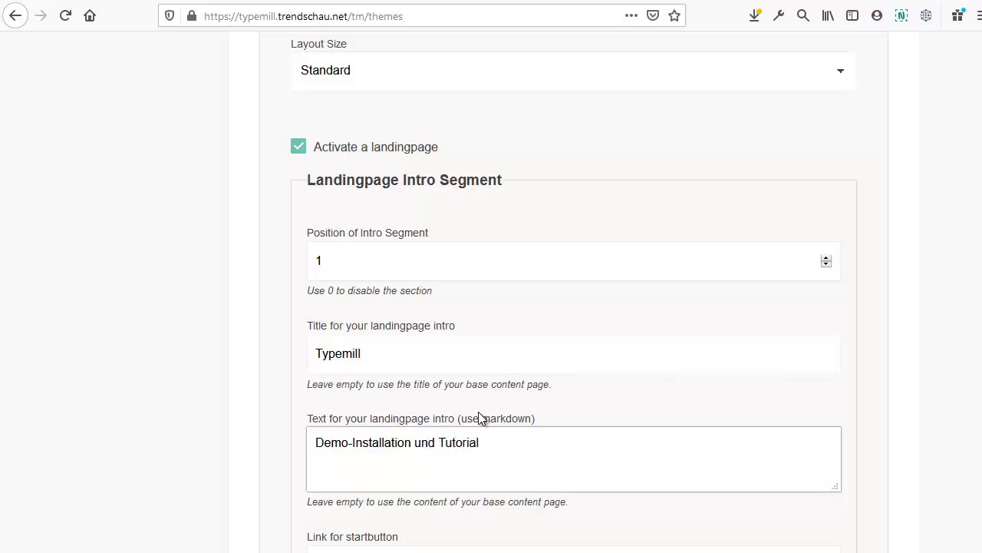
Link the start button to /tm/register and label it 'Jetzt registrieren'.
scroll(477, 422, "down", 1)
scroll(476, 422, "down", 3)
left_click(430, 402)
type("/")
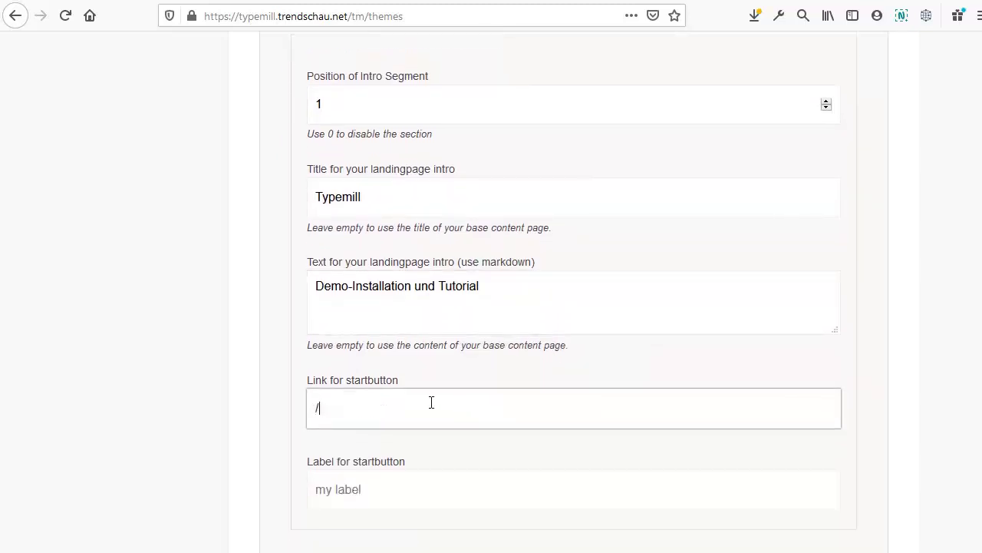
type("tm/")
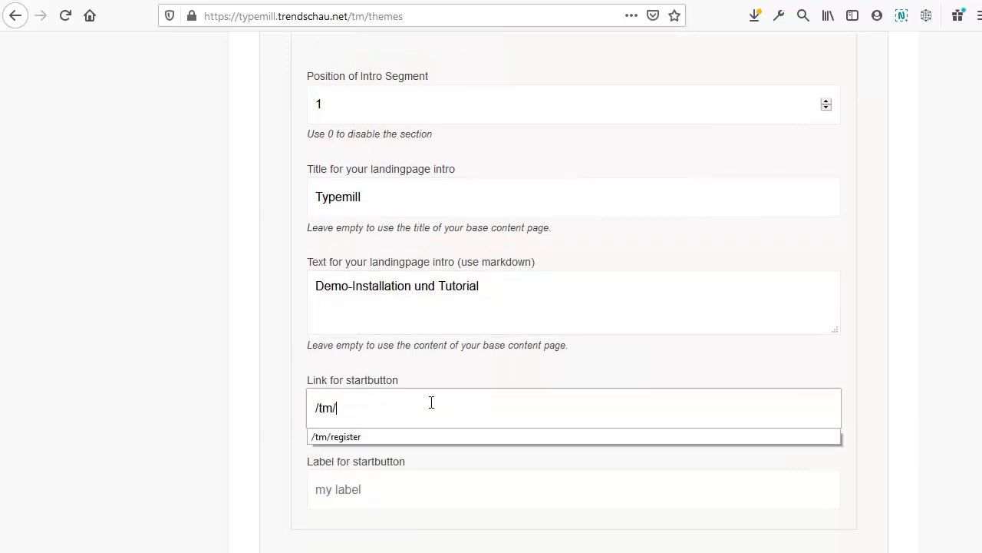
type("register")
left_click(426, 490)
type("Je")
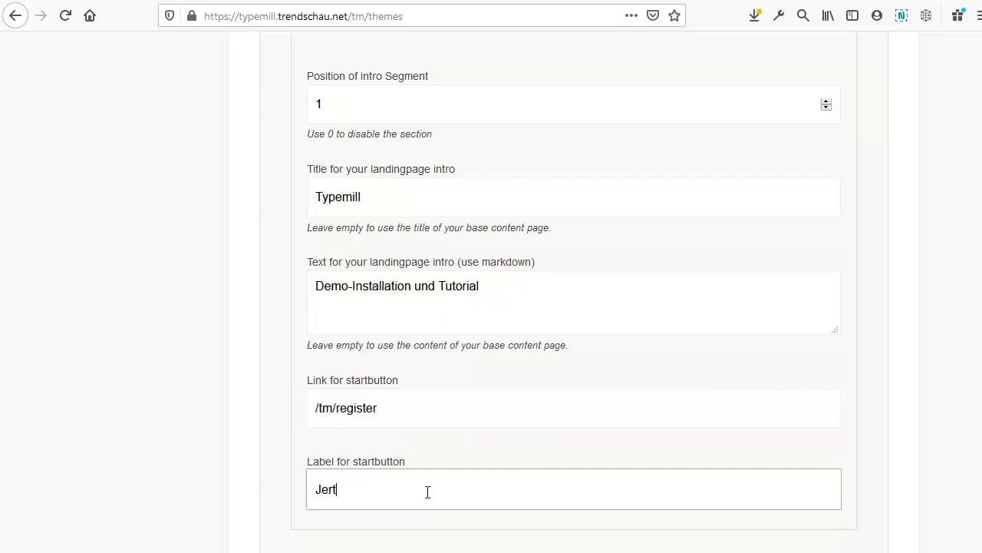
type("tz")
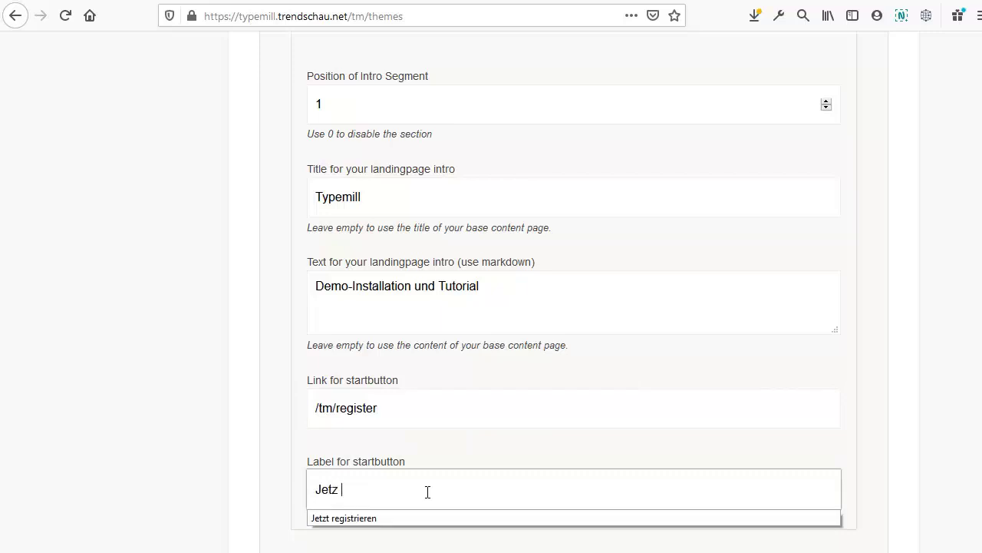
key("Down")
key("Return")
scroll(489, 531, "down", 1)
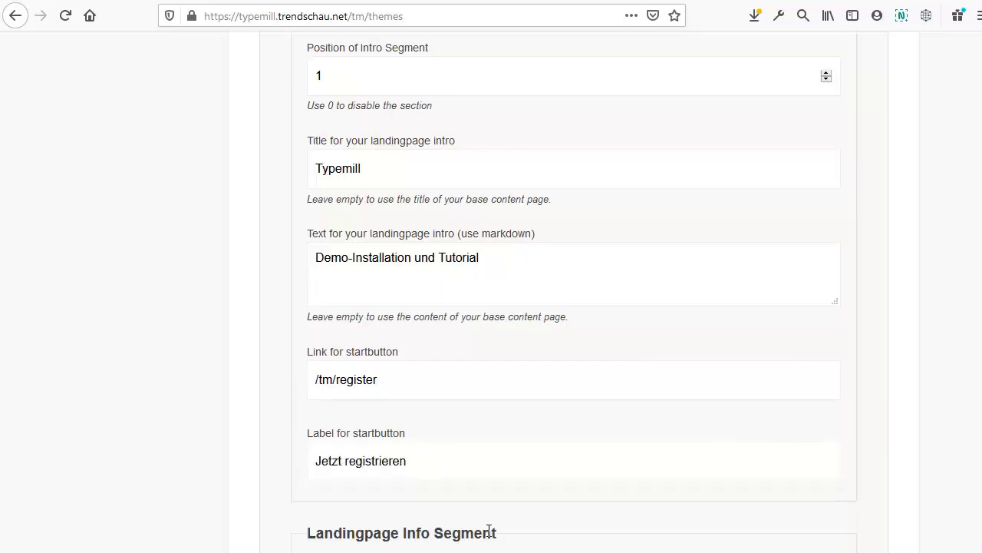
scroll(487, 519, "down", 20)
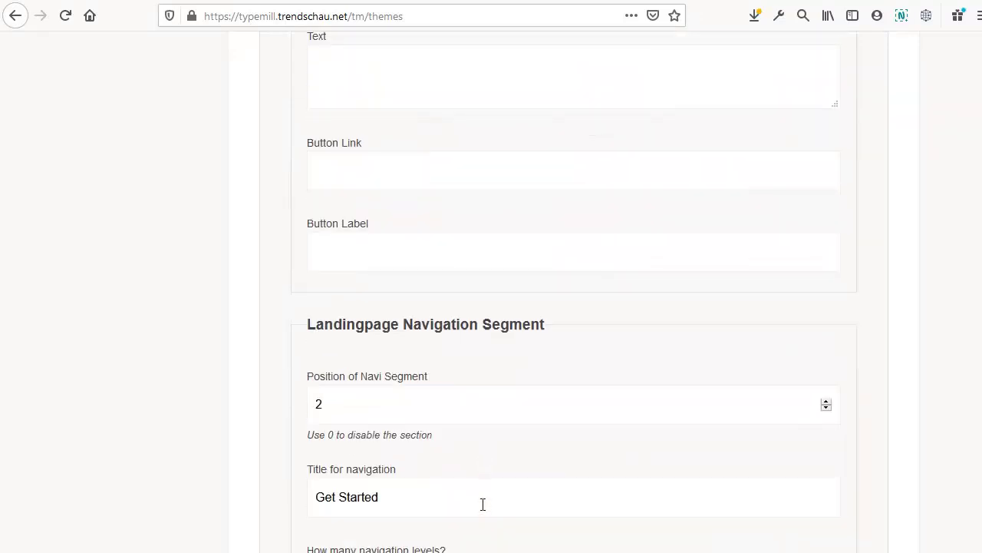
scroll(472, 502, "down", 20)
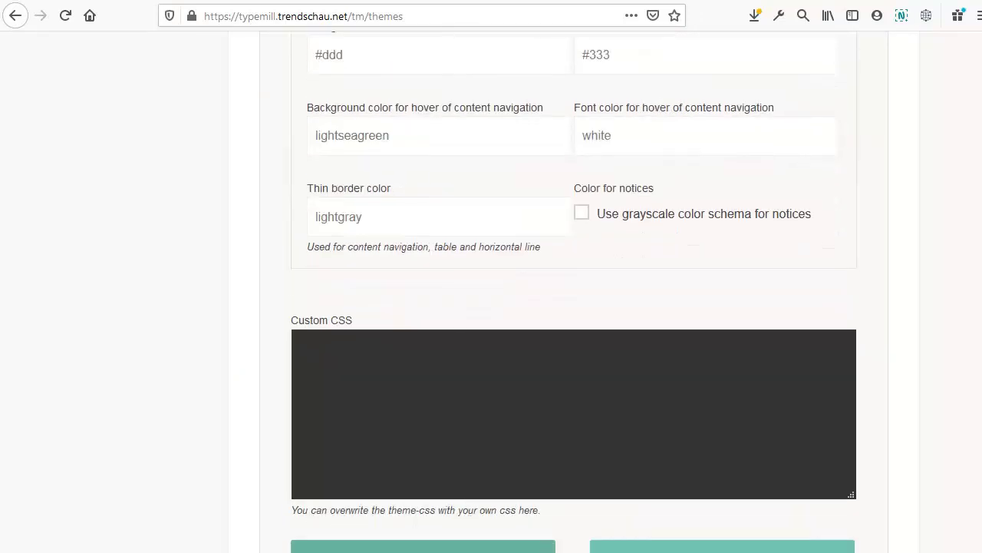
Save the theme settings and scroll through the live landing page in a new tab.
left_click(607, 545)
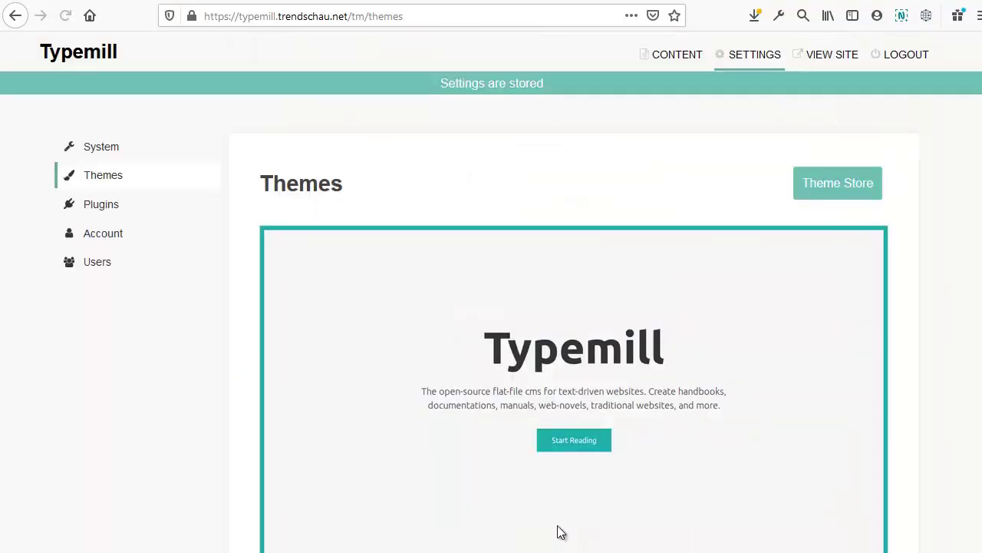
left_click(828, 65)
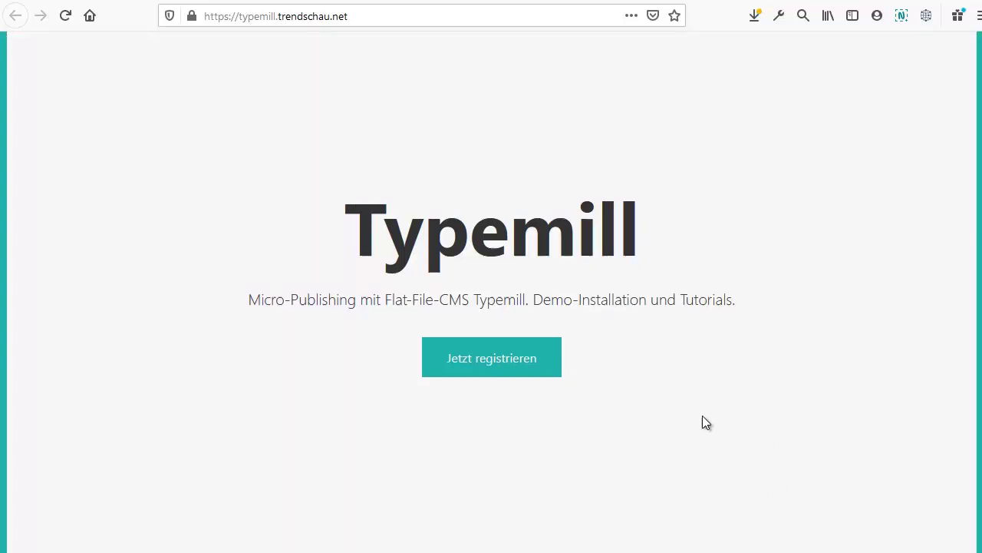
scroll(702, 415, "down", 6)
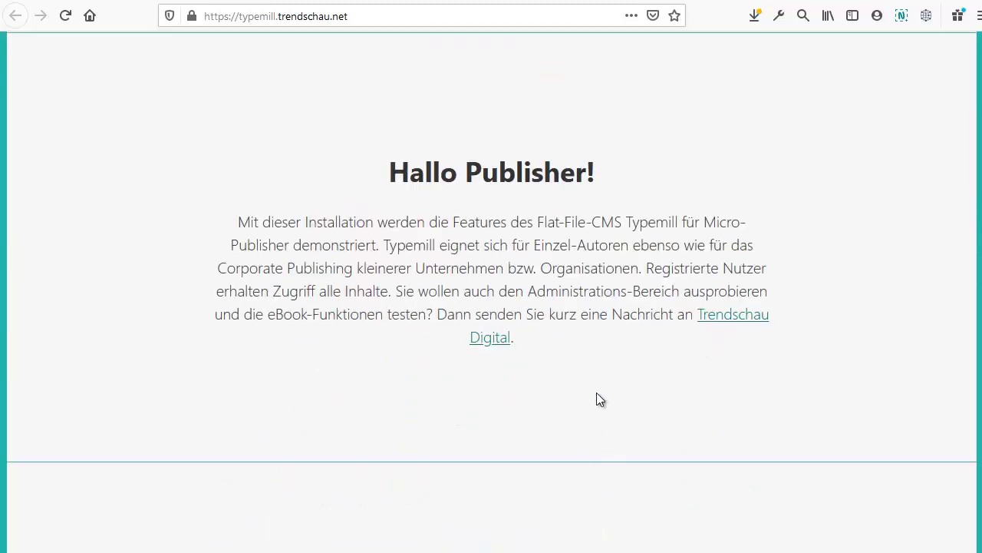
scroll(597, 392, "down", 6)
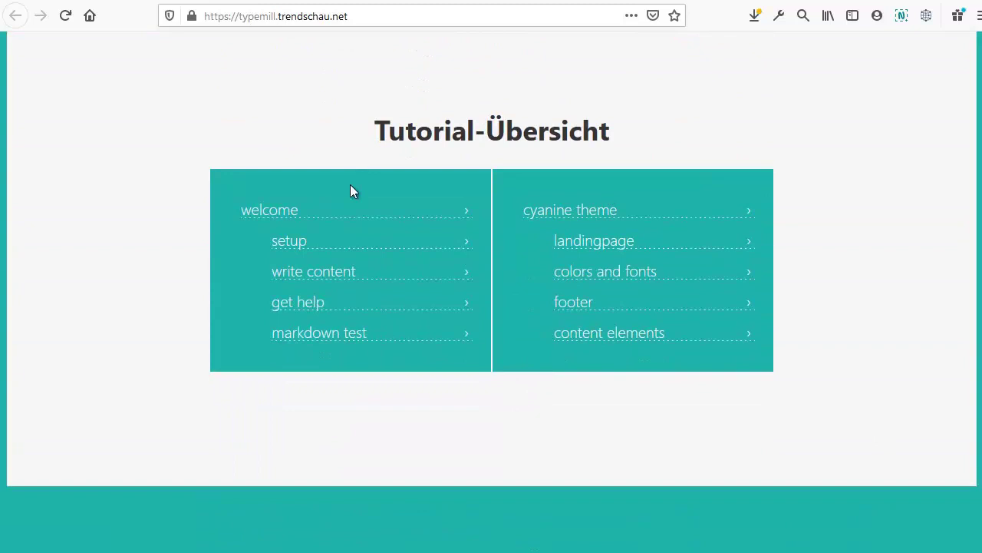
scroll(555, 400, "down", 5)
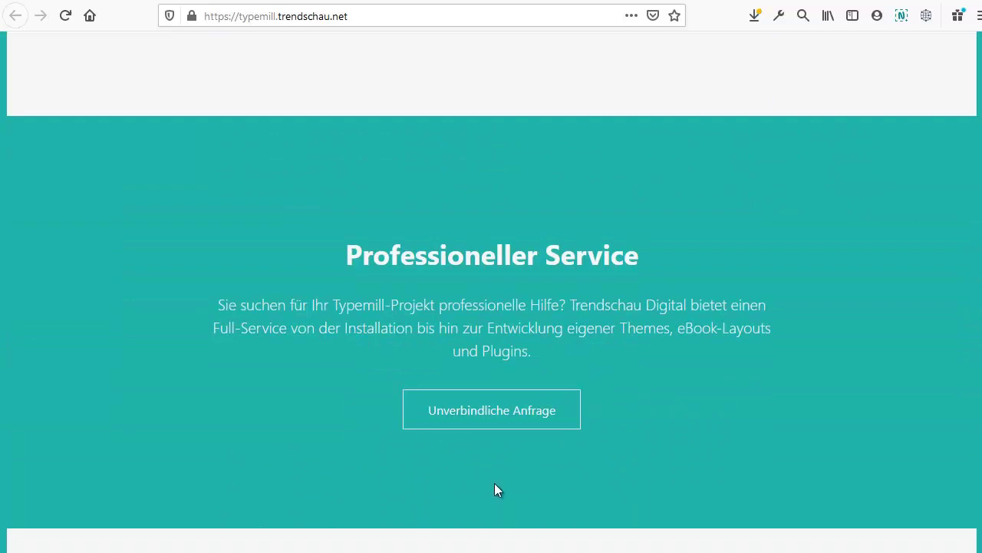
scroll(495, 489, "up", 5)
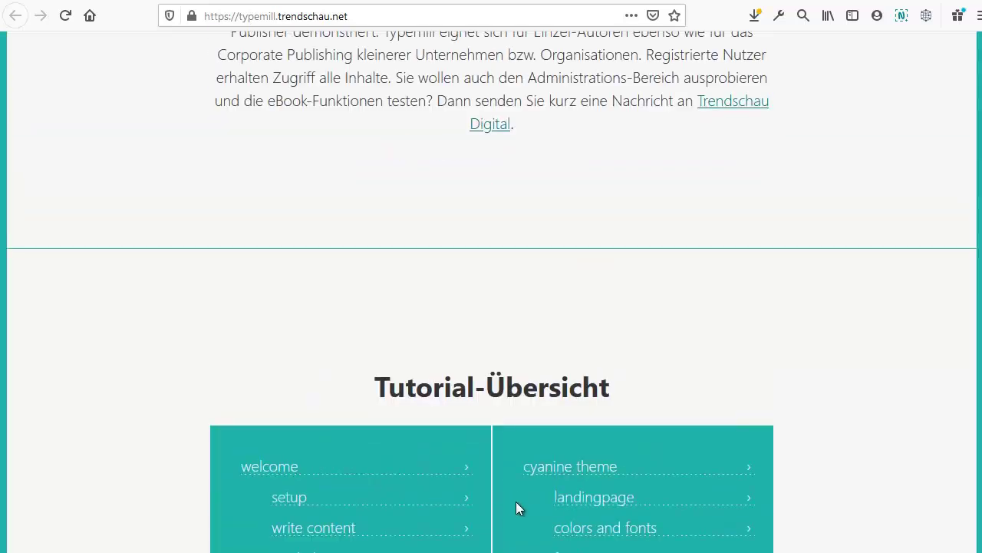
scroll(516, 503, "up", 10)
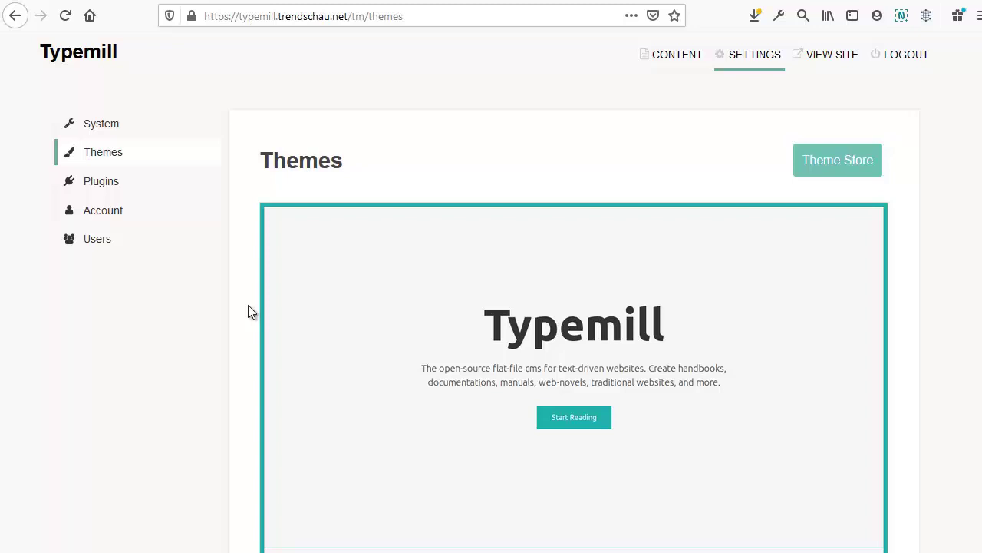
Find the ebooks plugin in the Plugin Store and download its zip package.
left_click(129, 175)
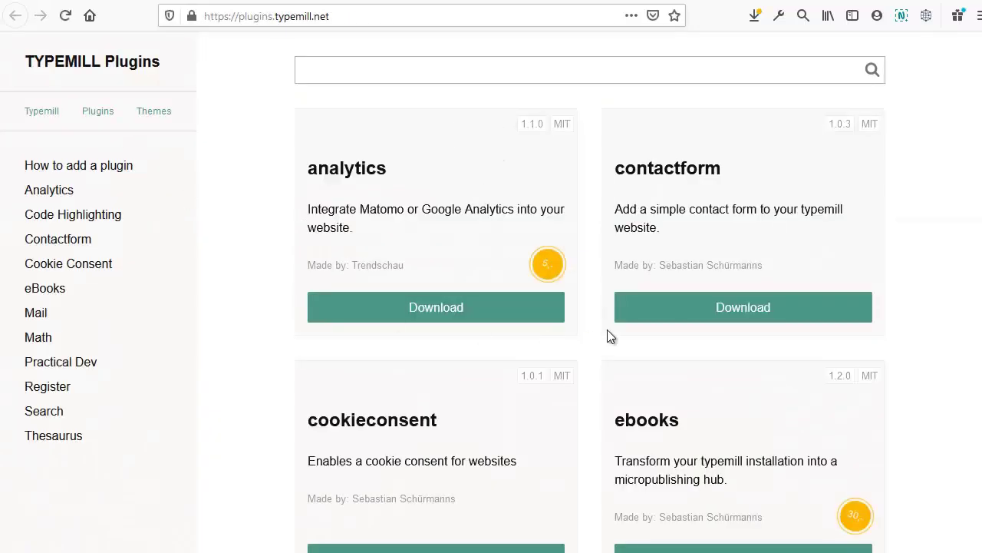
scroll(587, 312, "down", 3)
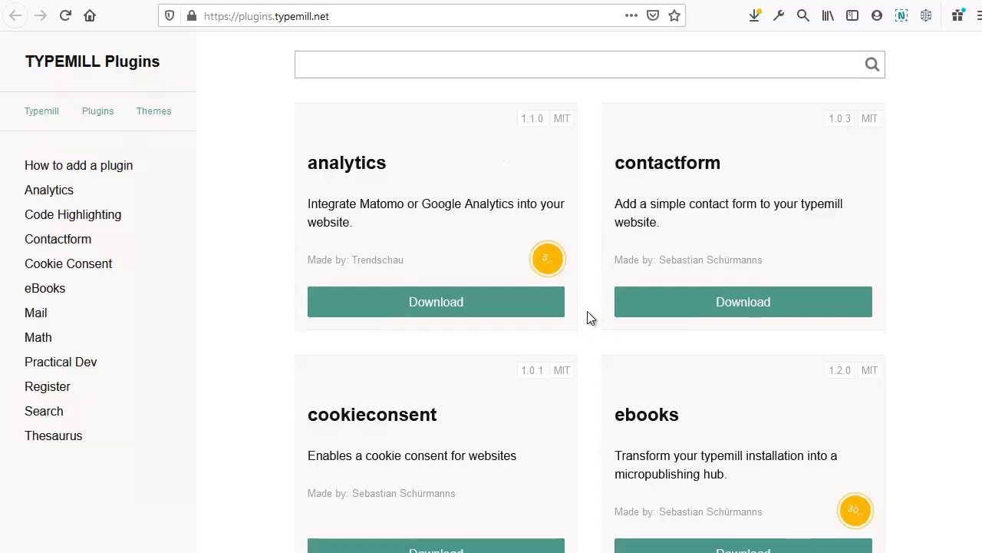
scroll(587, 311, "up", 3)
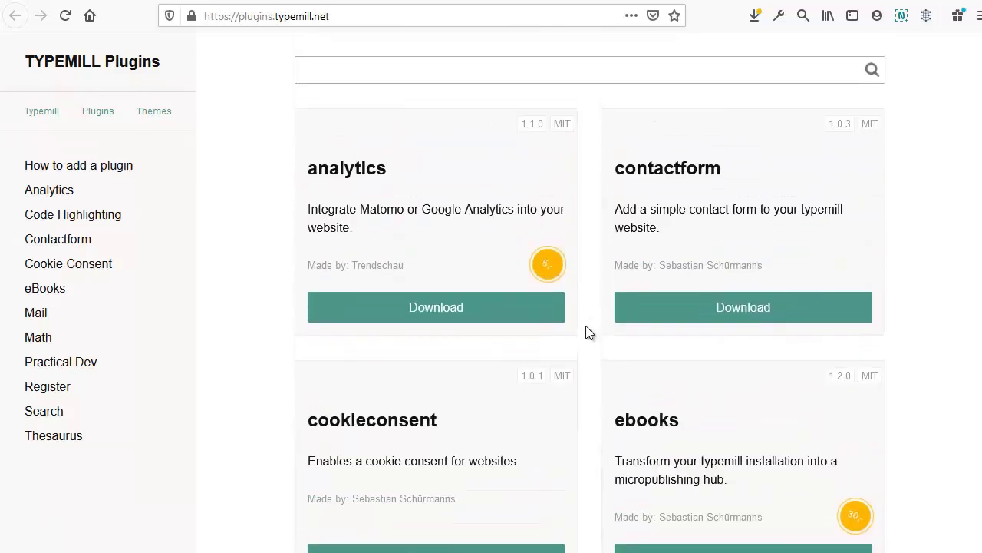
scroll(587, 344, "down", 3)
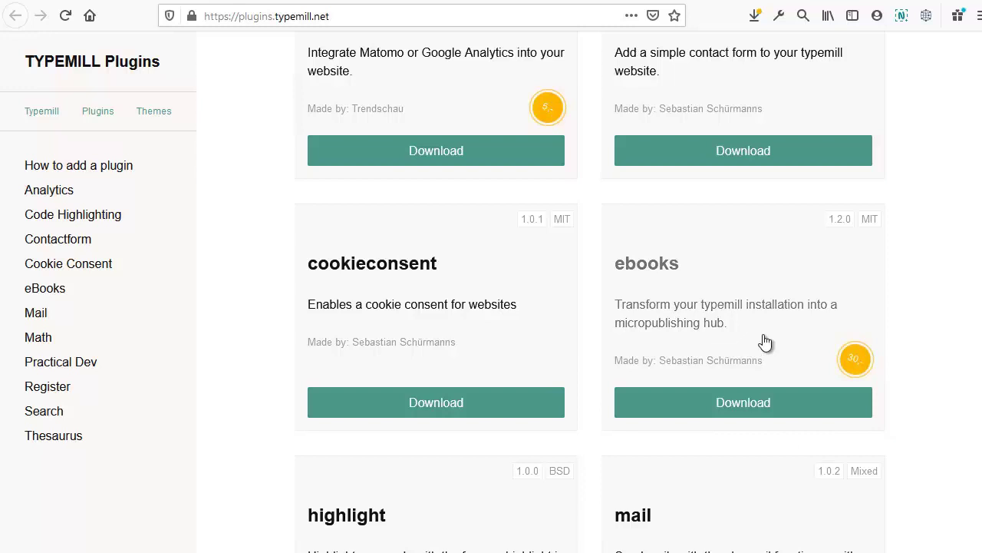
left_click(737, 362)
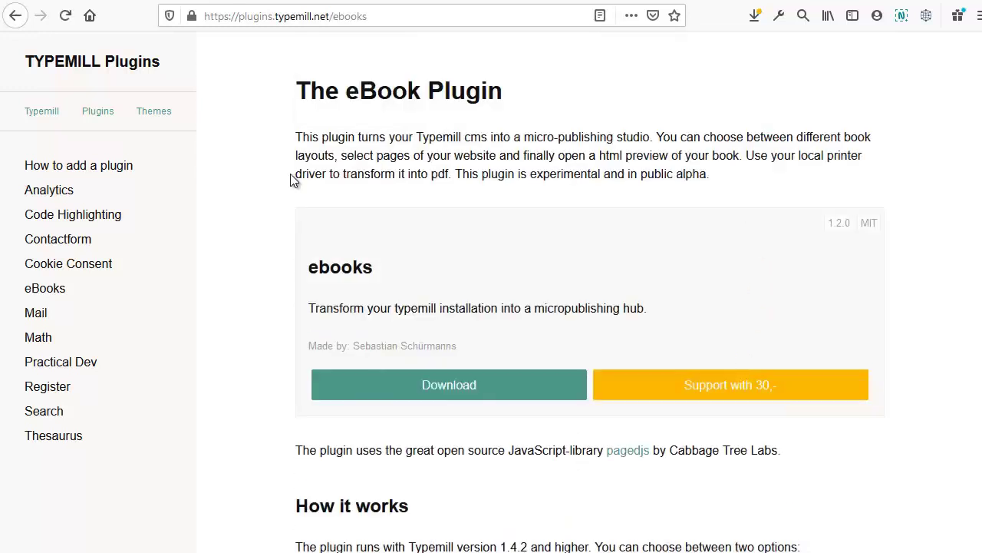
left_click(427, 387)
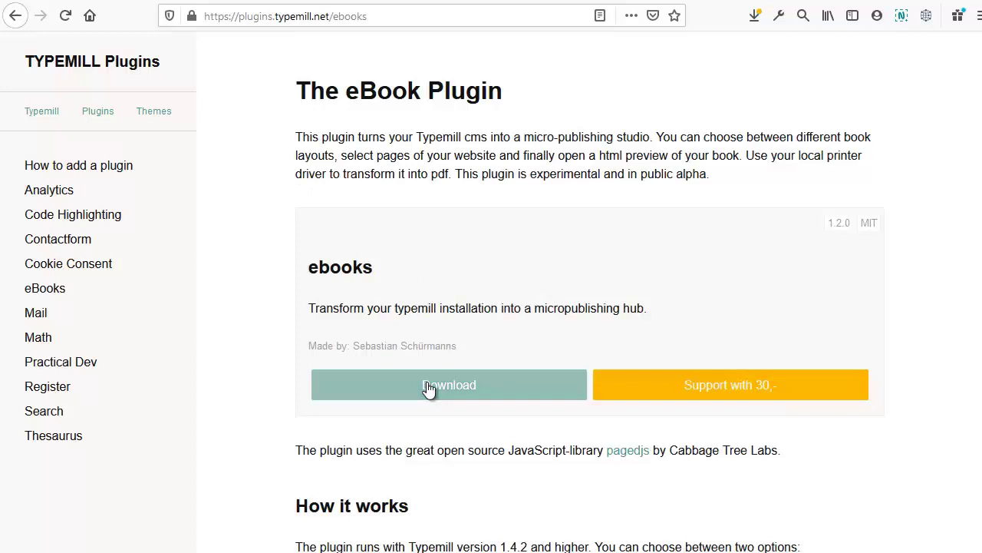
left_click(463, 470)
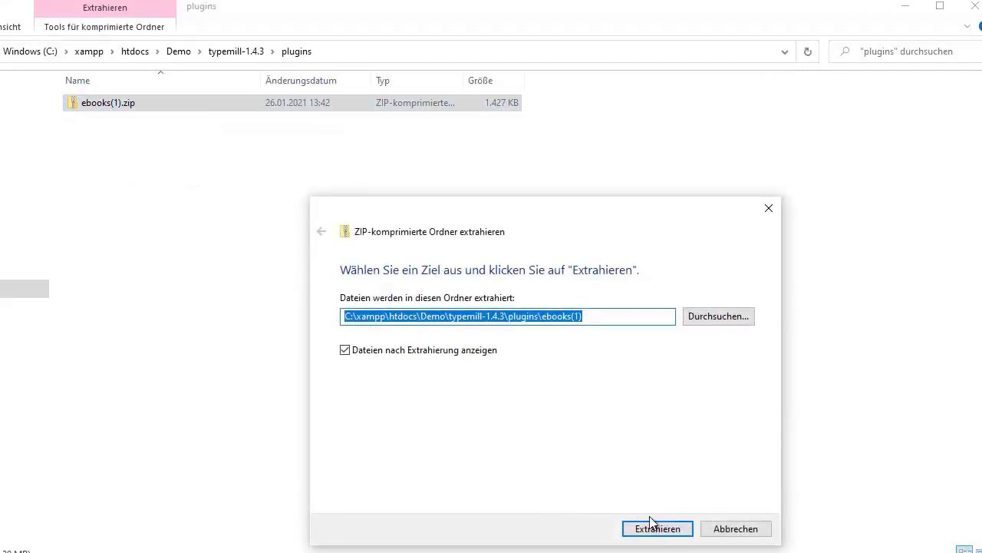
Extract ebooks(1).zip into the local plugins folder.
left_click(620, 528)
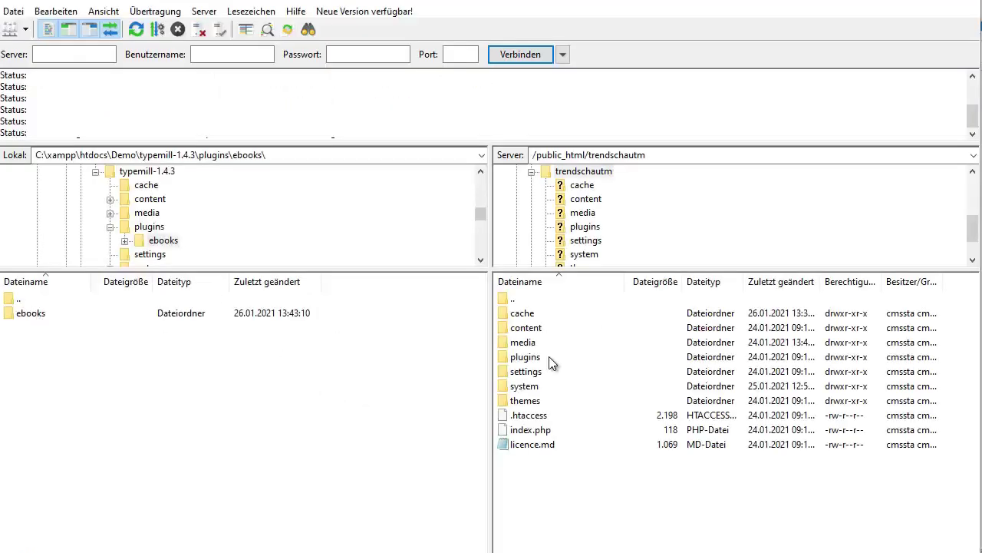
Upload the local ebooks folder to /public_html/trendschautm/plugins on the server.
double_click(531, 358)
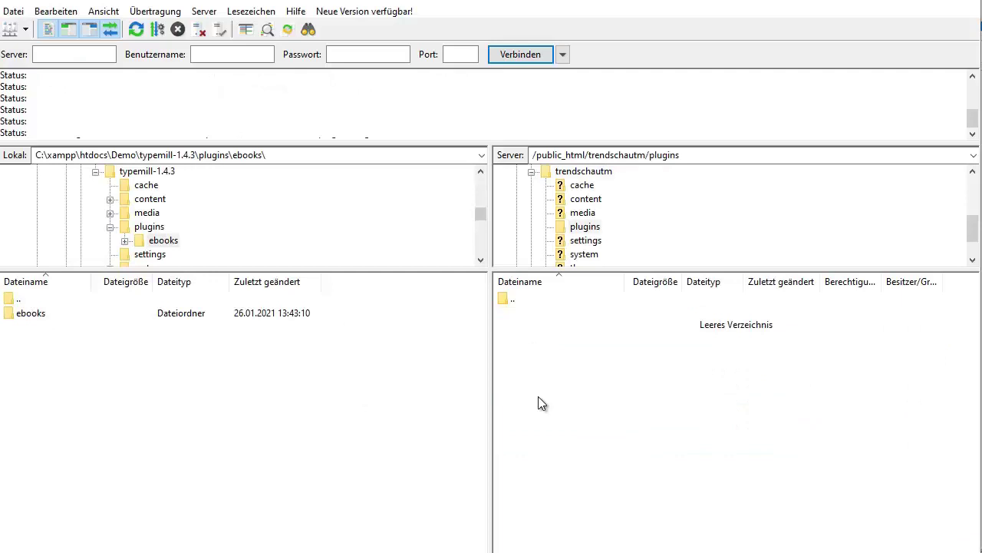
right_click(36, 314)
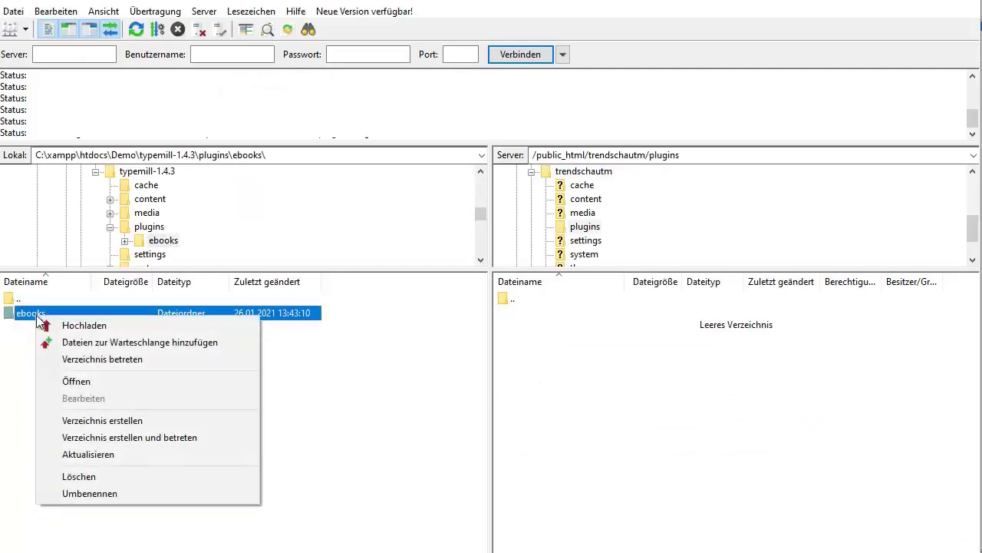
left_click(50, 324)
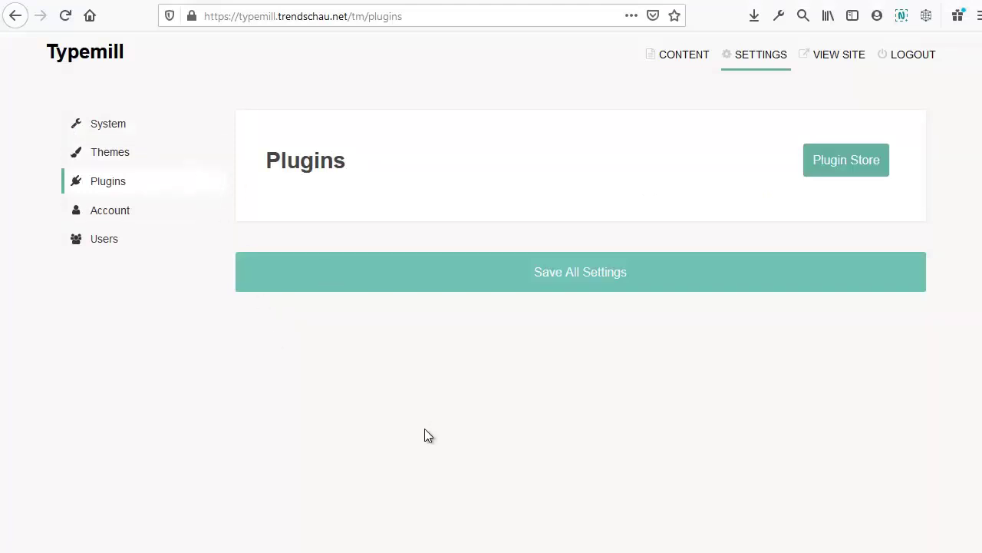
Reload Plugins, activate ebooks, and enable both admin and author eBook generation options.
left_click(65, 15)
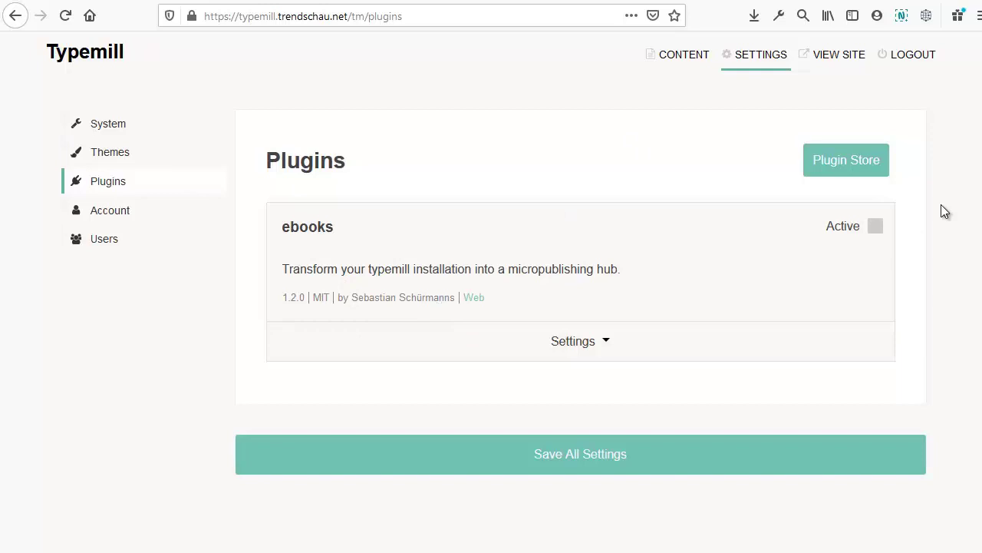
left_click(874, 230)
left_click(599, 353)
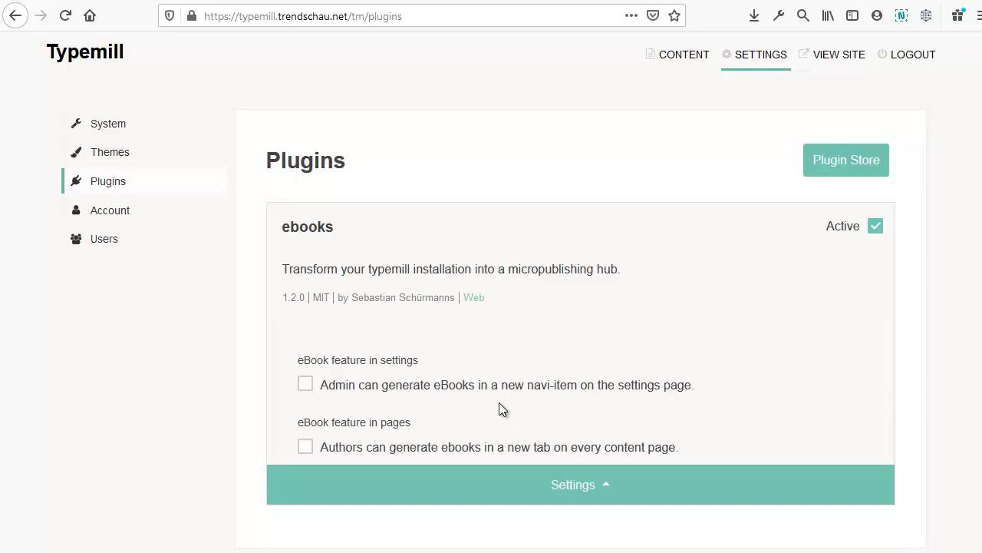
left_click(304, 383)
left_click(307, 449)
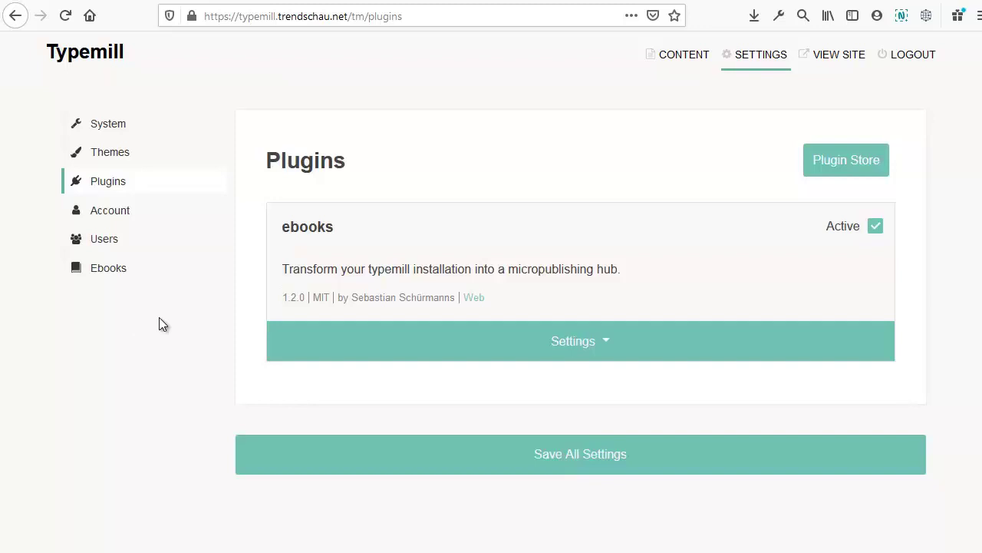
Browse the Account page's profile fields and view the options in the Role dropdown.
left_click(136, 215)
scroll(571, 213, "down", 2)
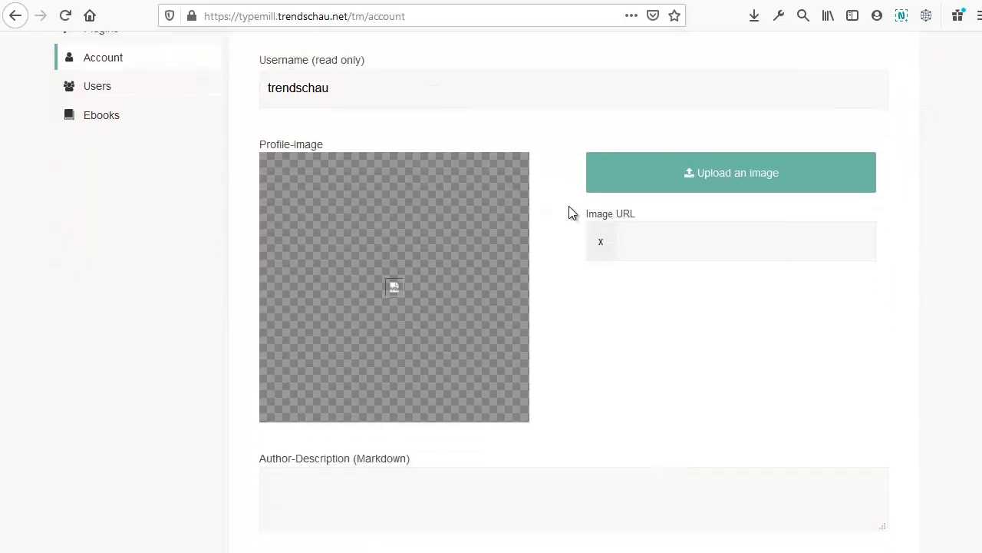
scroll(606, 285, "down", 2)
left_click(448, 345)
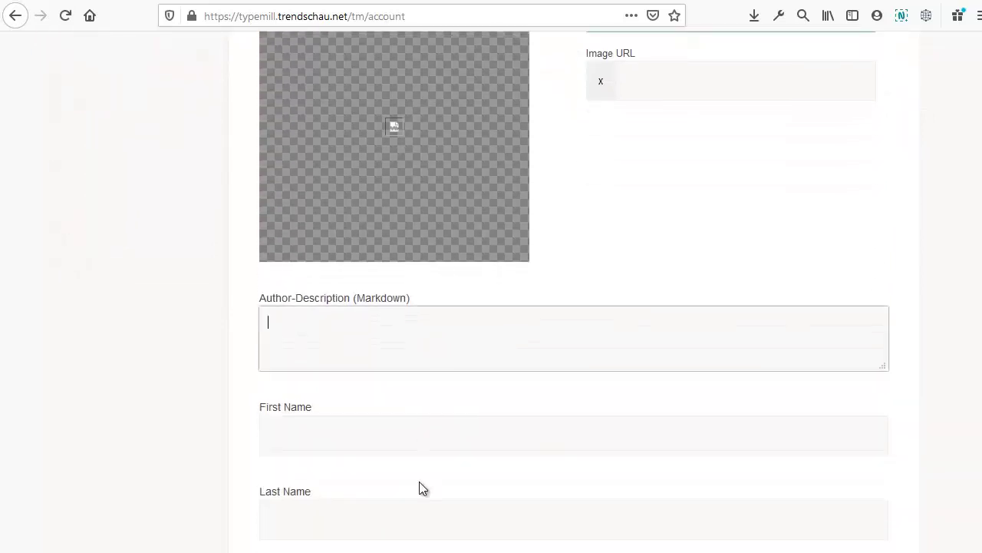
left_click(424, 448)
left_click(376, 536)
scroll(378, 540, "down", 3)
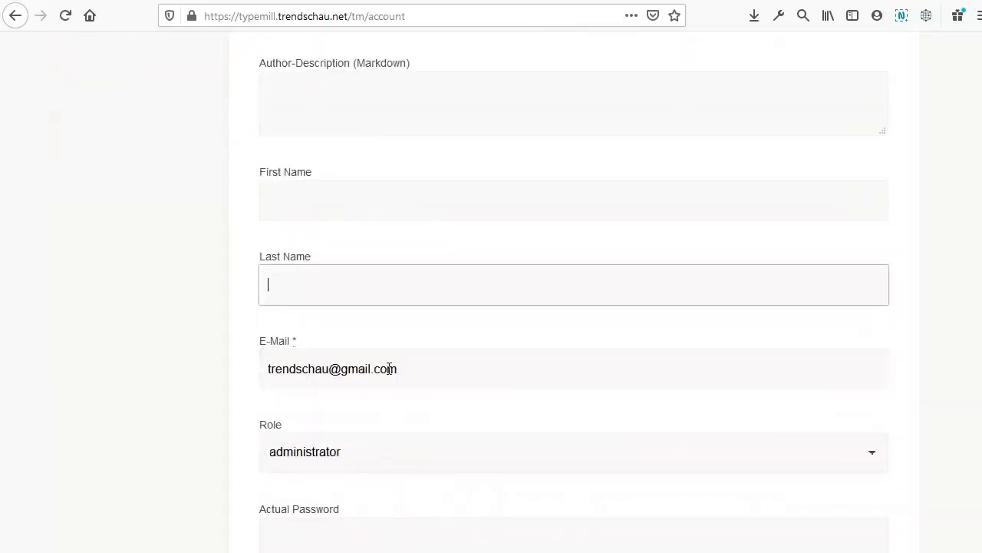
scroll(375, 195, "down", 2)
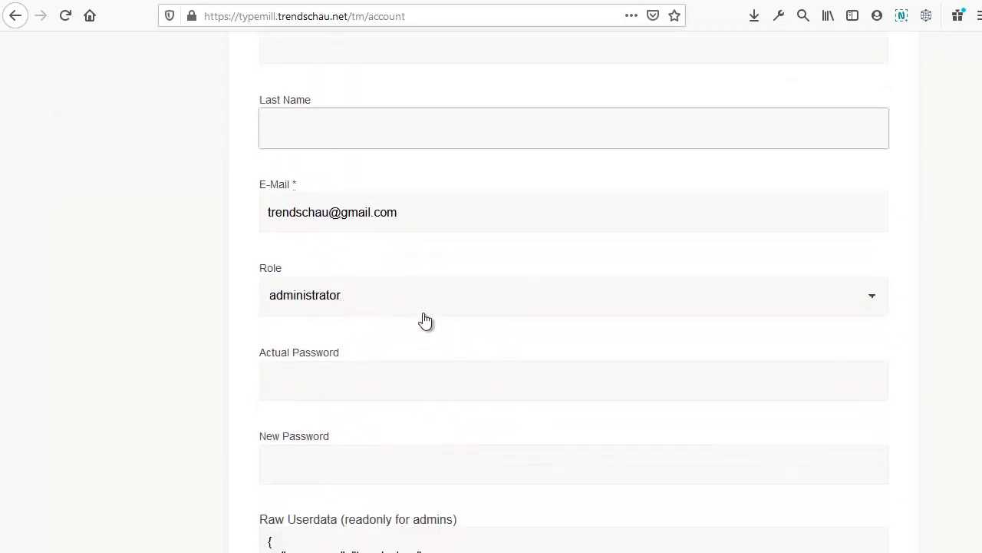
left_click(504, 308)
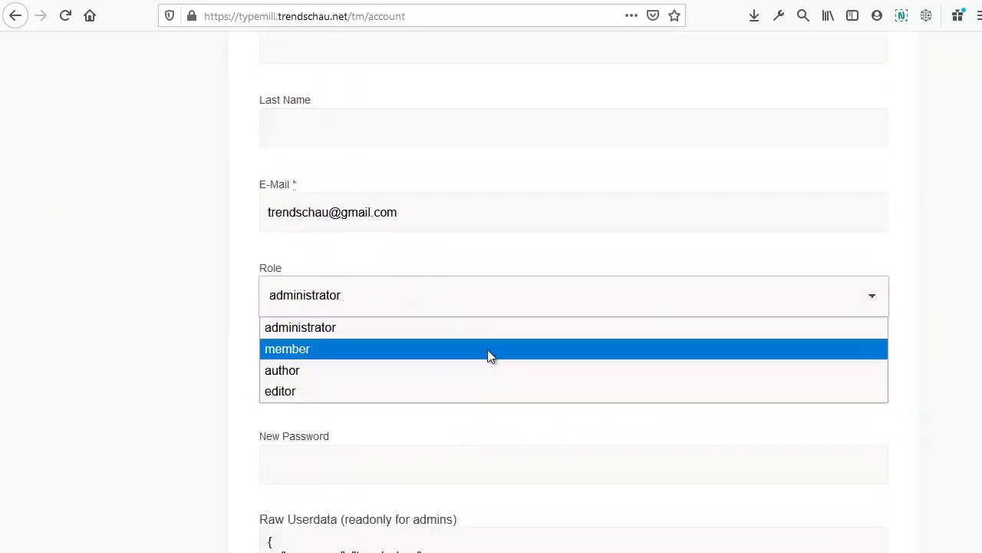
scroll(173, 315, "up", 10)
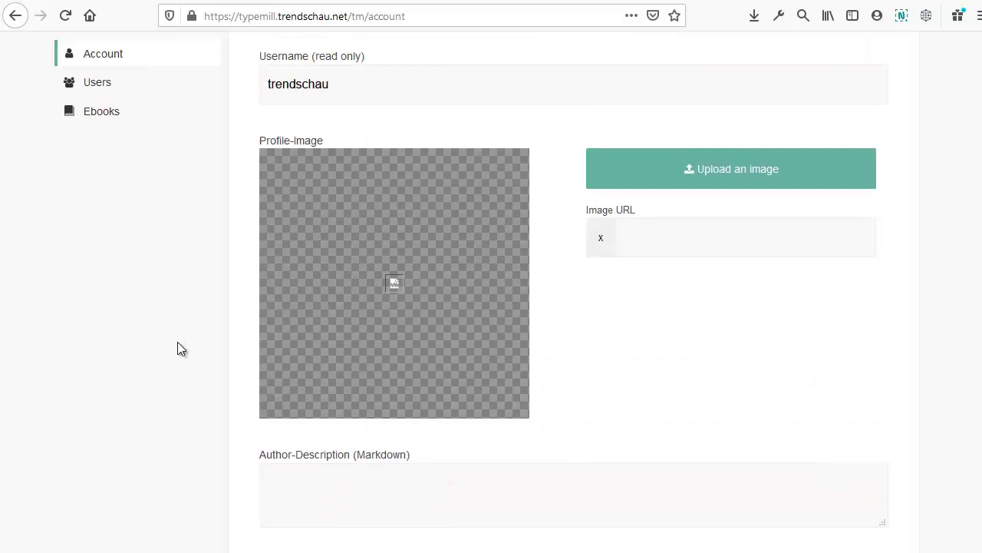
Browse the All Users list, pick the member role on a new-user form, then return to System settings.
left_click(107, 239)
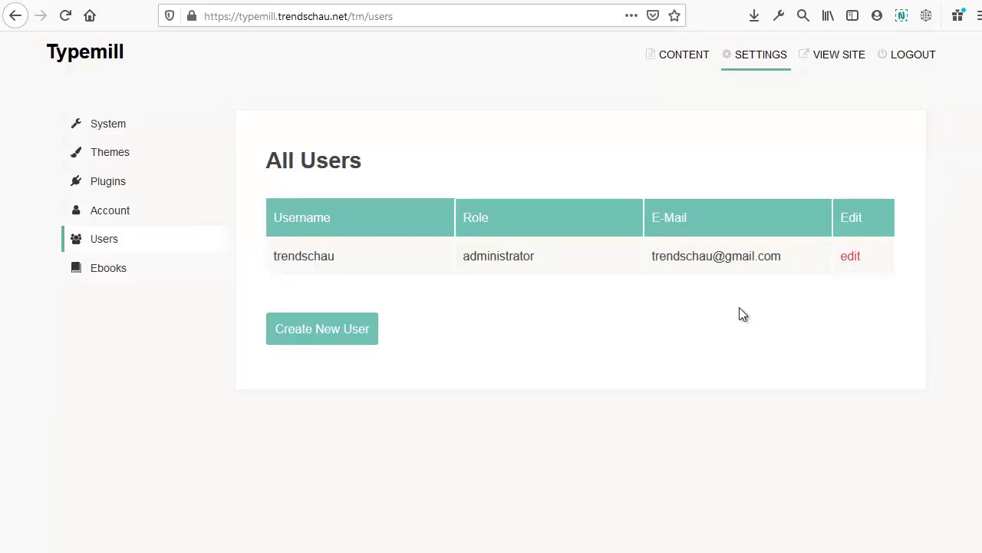
left_click(376, 327)
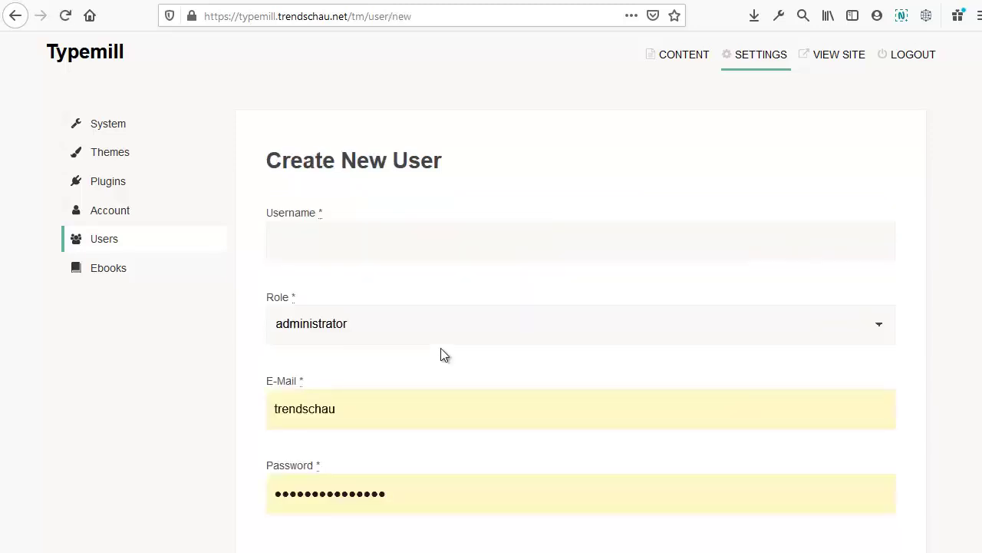
left_click(449, 324)
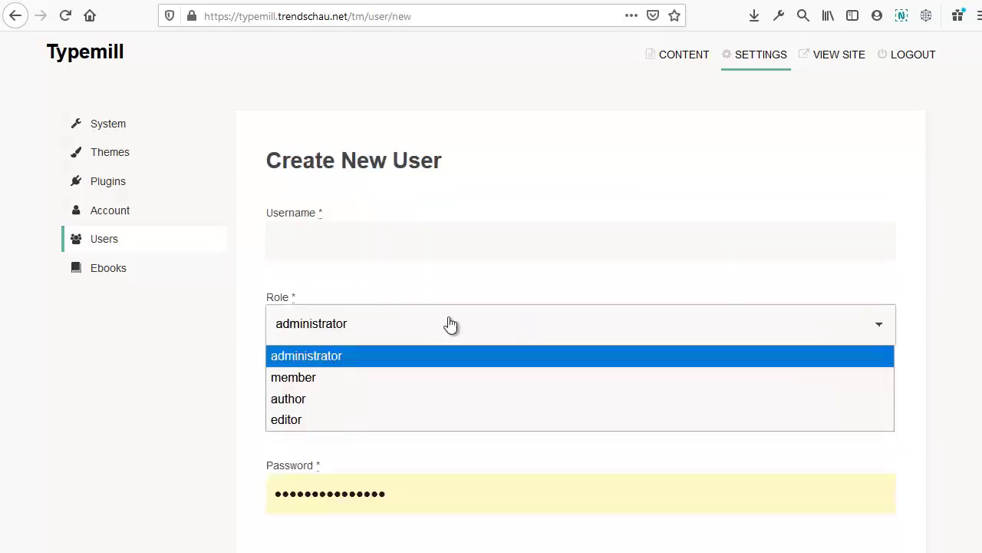
left_click(410, 377)
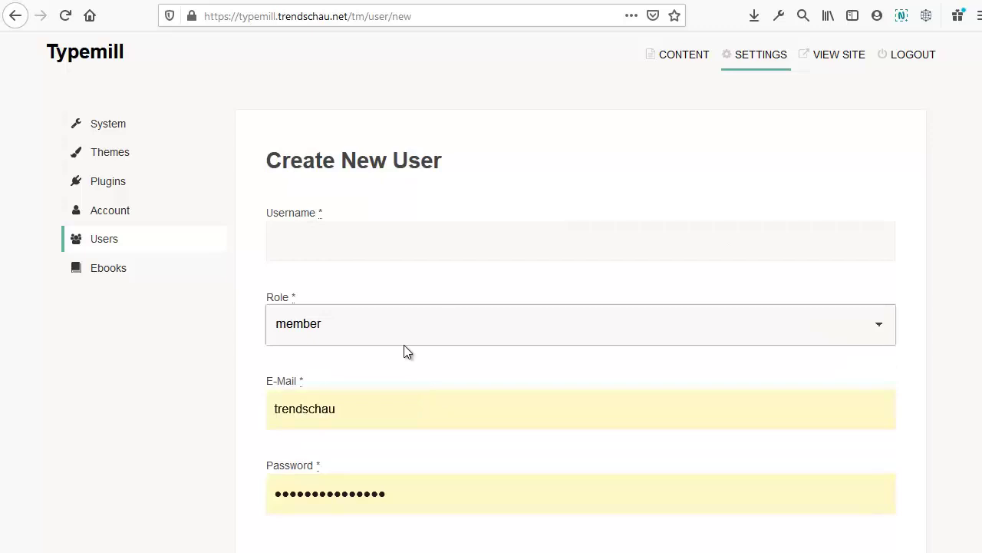
left_click(119, 126)
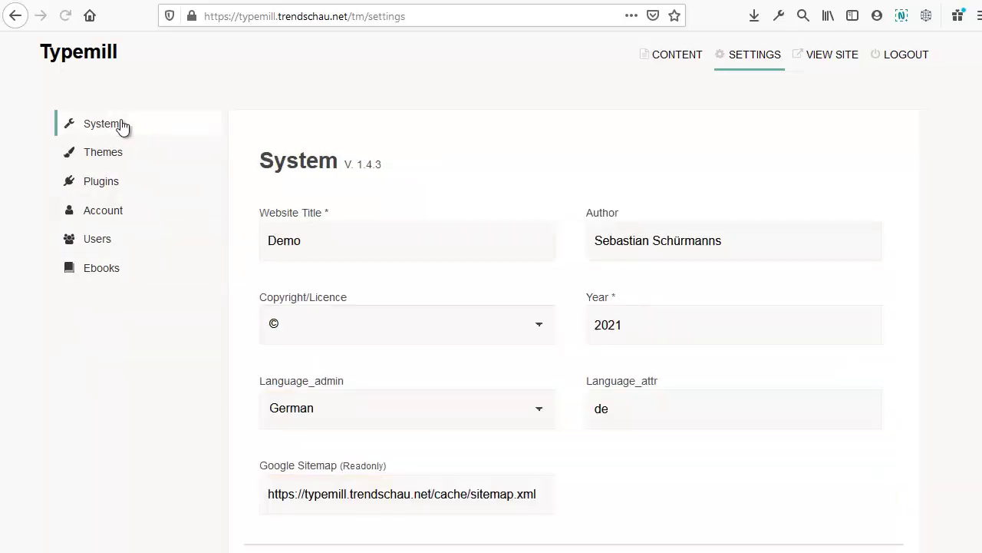